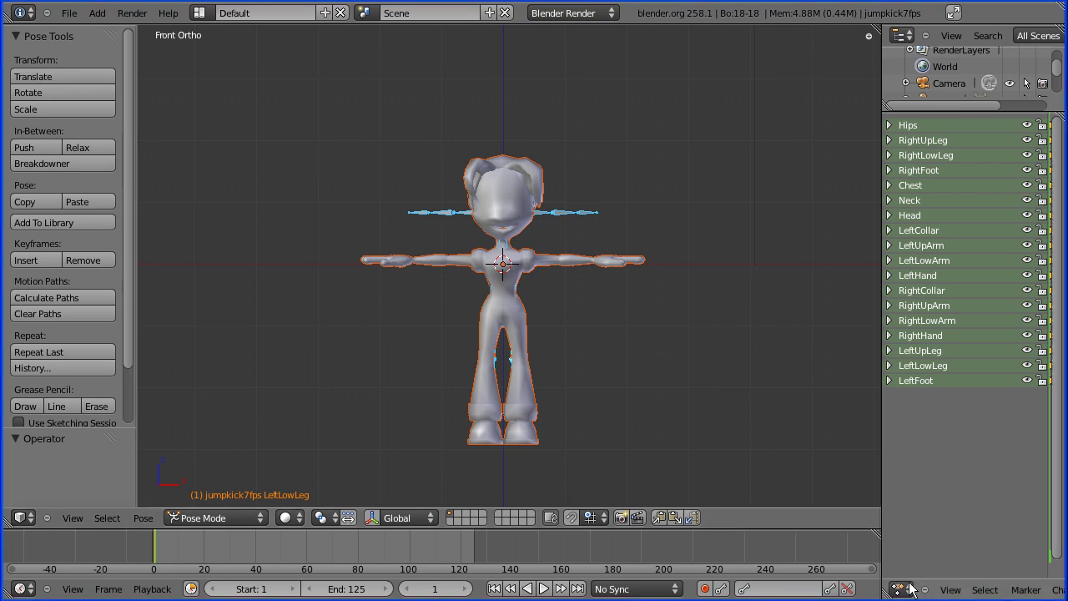
- Replace the DopeSheet with the Properties editor and enable X-Ray display for the jumpkick7fps armature
{"action": "left_click", "coordinate": [901, 589]}
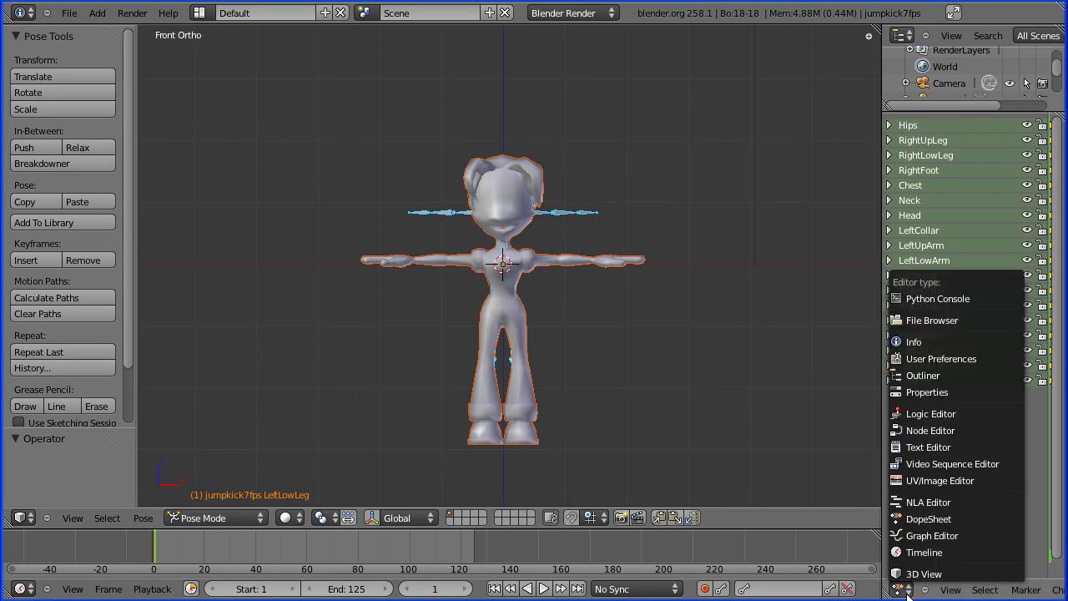
{"action": "left_click", "coordinate": [998, 392]}
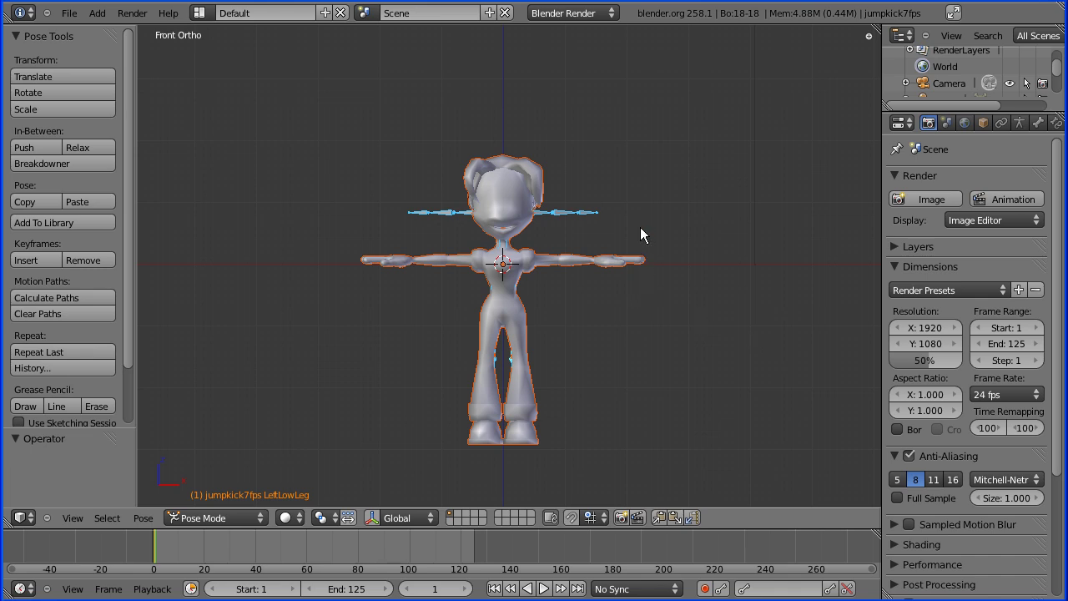
{"action": "right_click", "coordinate": [584, 212]}
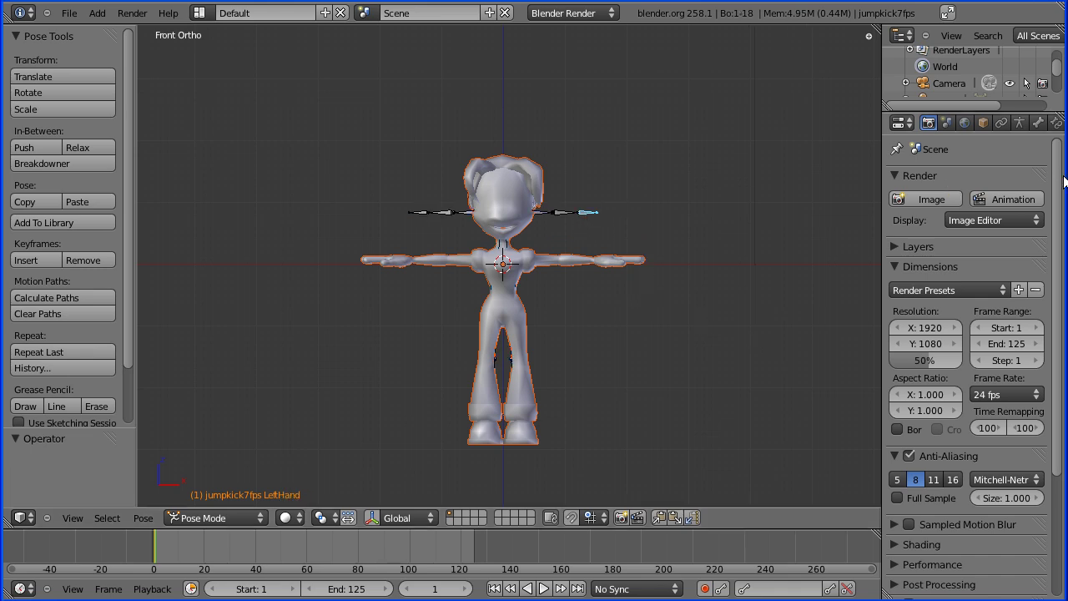
{"action": "left_click", "coordinate": [983, 124]}
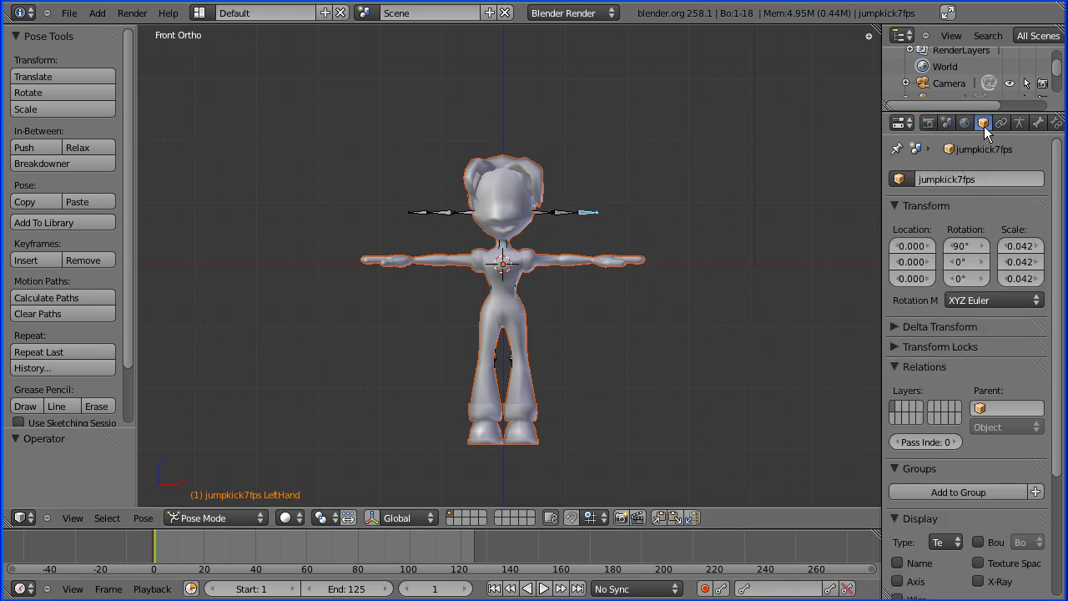
{"action": "left_click", "coordinate": [979, 583]}
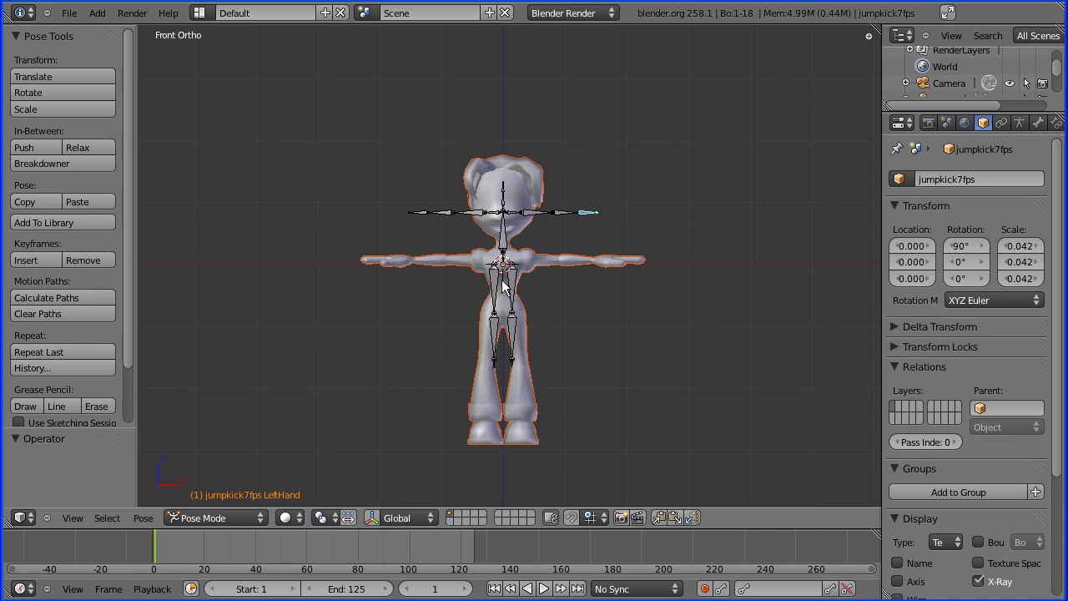
- In Object Mode, give the character mesh's Material.001 a slightly darkened orange-brown diffuse colour
{"action": "left_click", "coordinate": [229, 519]}
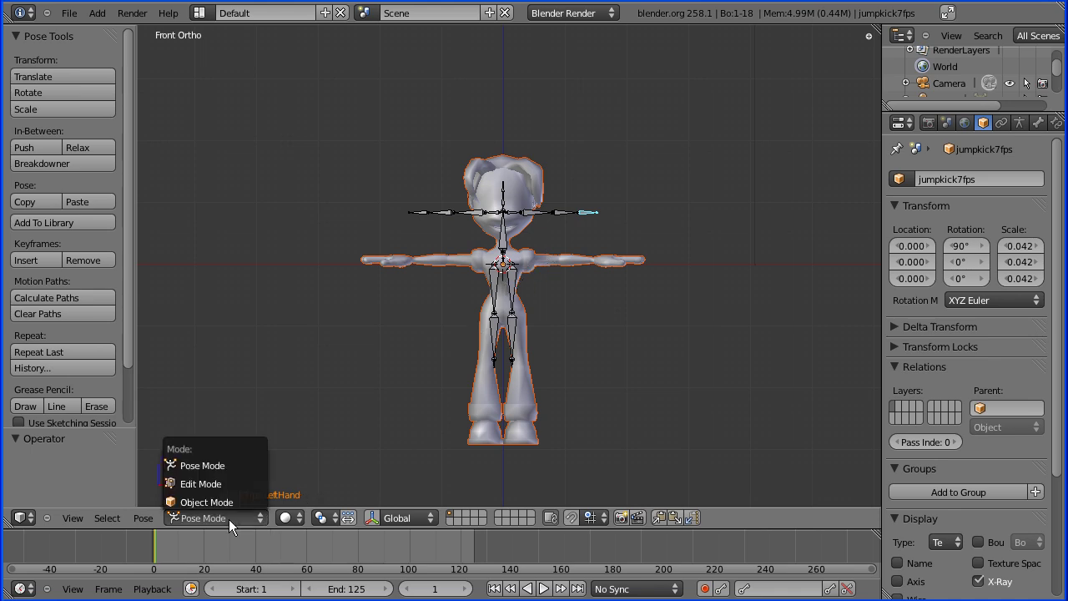
{"action": "left_click", "coordinate": [237, 505]}
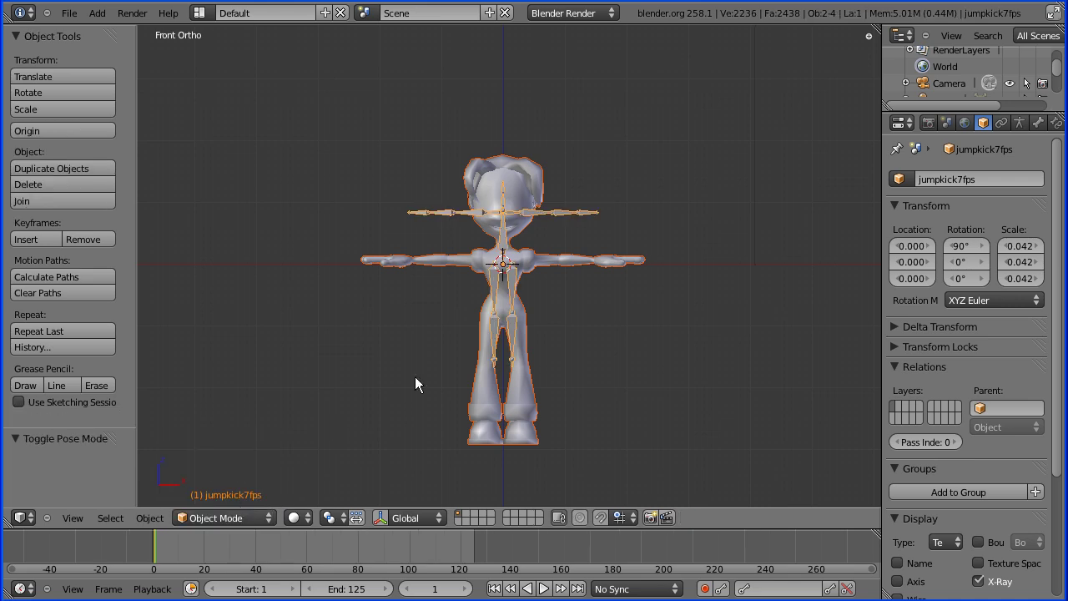
{"action": "right_click", "coordinate": [484, 403]}
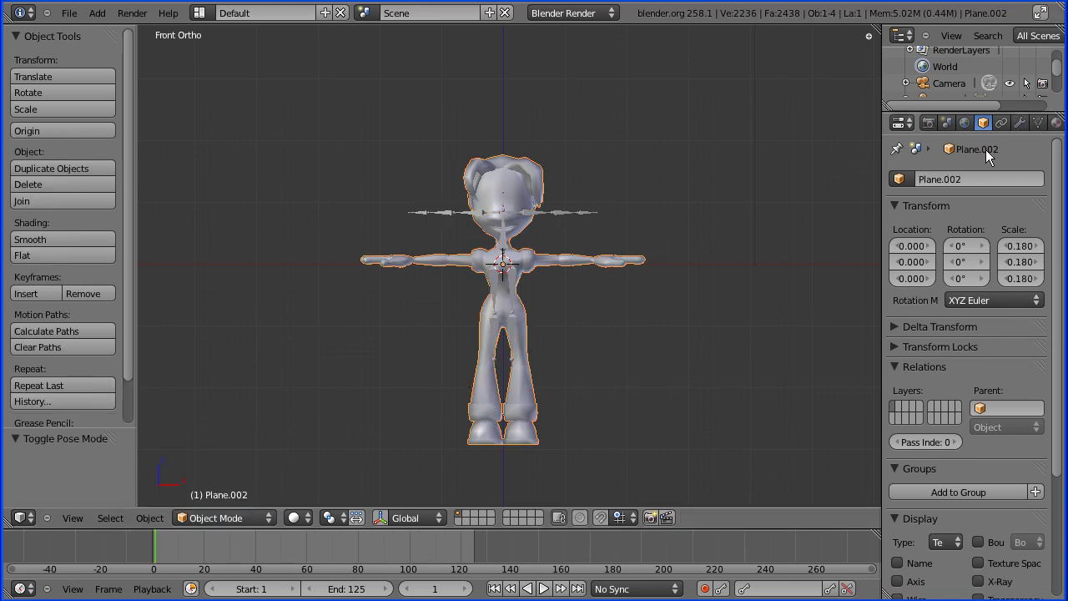
{"action": "left_click", "coordinate": [1055, 123]}
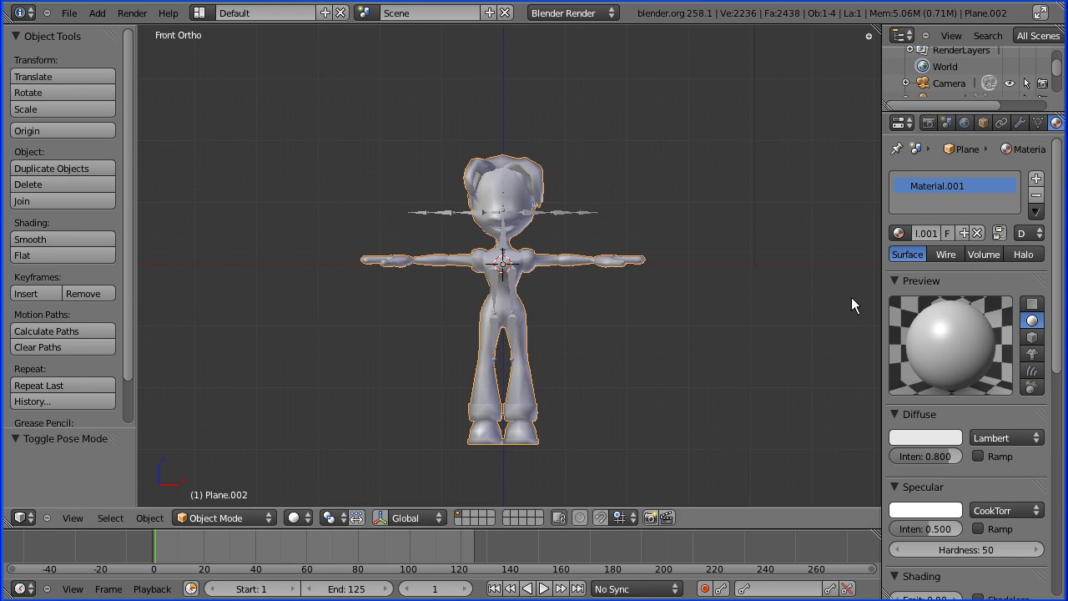
{"action": "left_click", "coordinate": [928, 438]}
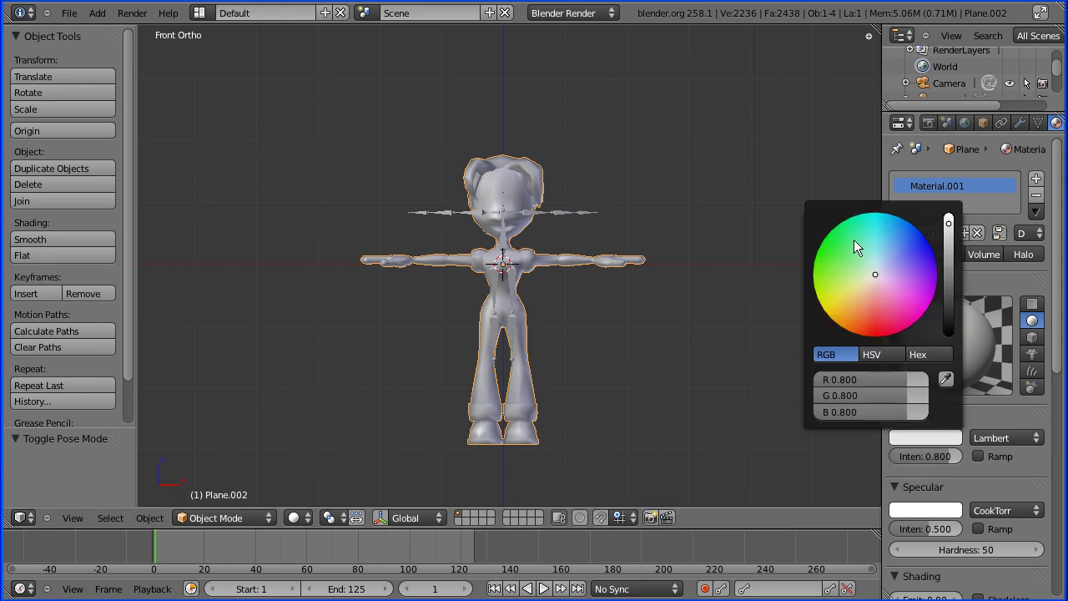
{"action": "left_click_drag", "start_coordinate": [876, 275], "coordinate": [851, 326]}
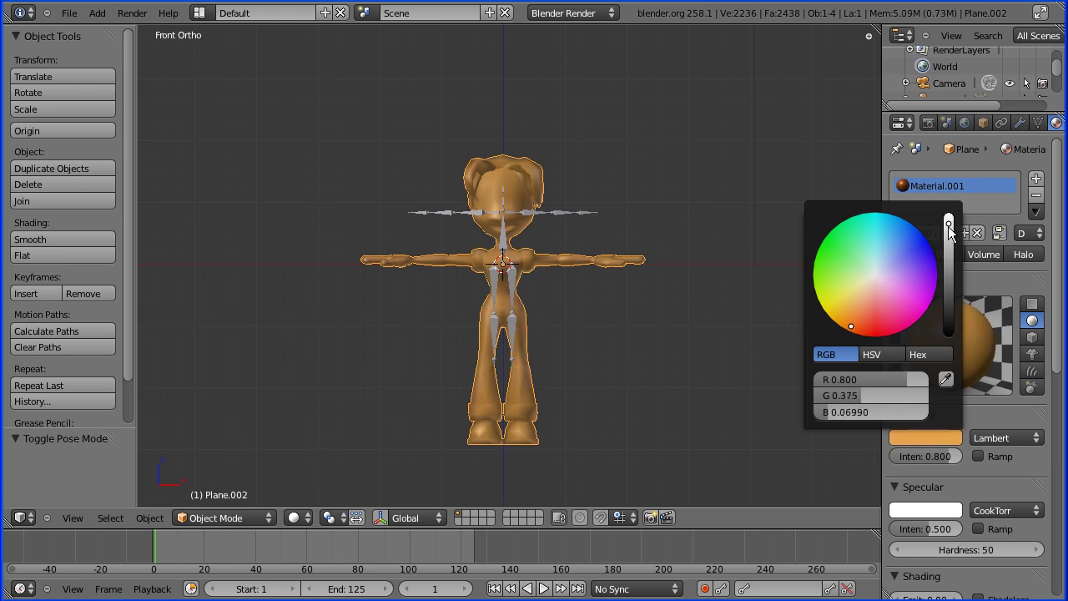
{"action": "left_click_drag", "start_coordinate": [948, 226], "coordinate": [949, 244]}
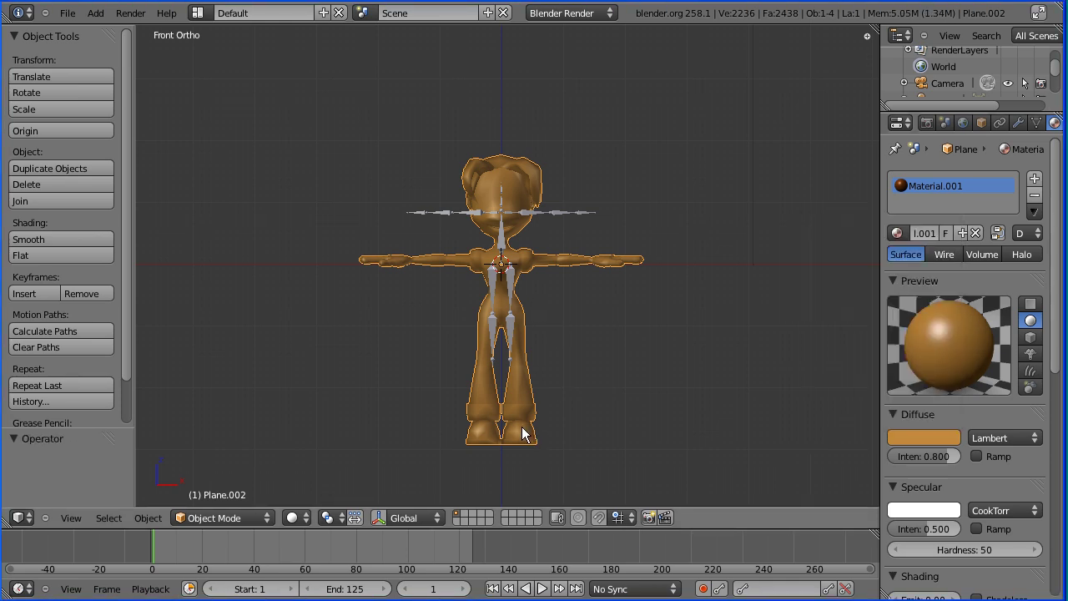
- Move the character mesh up about 0.76 along the global Z axis so its arms line up with the arm bones
{"action": "key", "text": "g"}
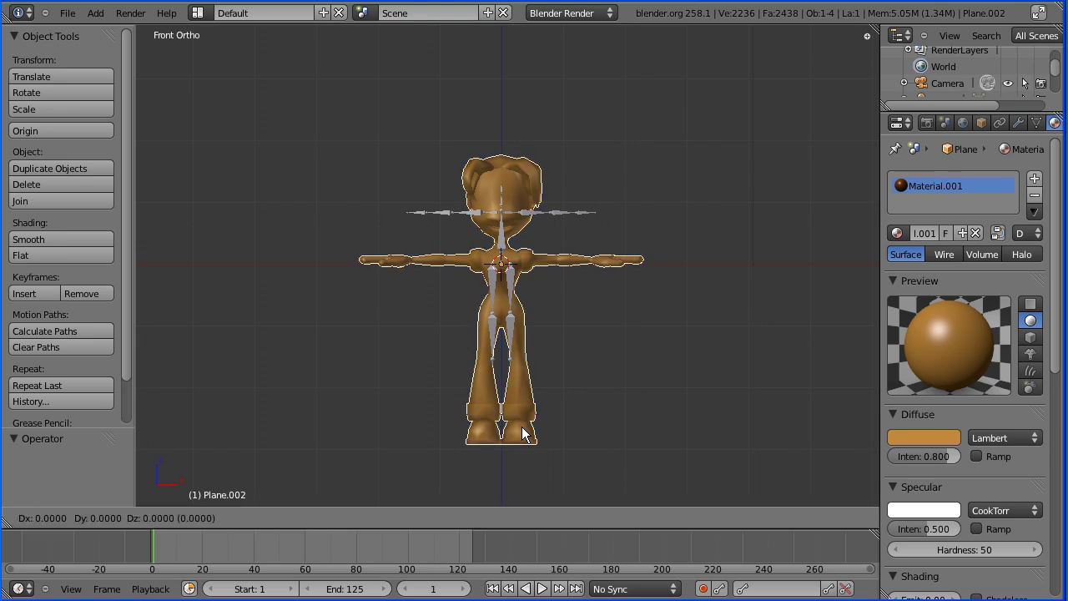
{"action": "key", "text": "z"}
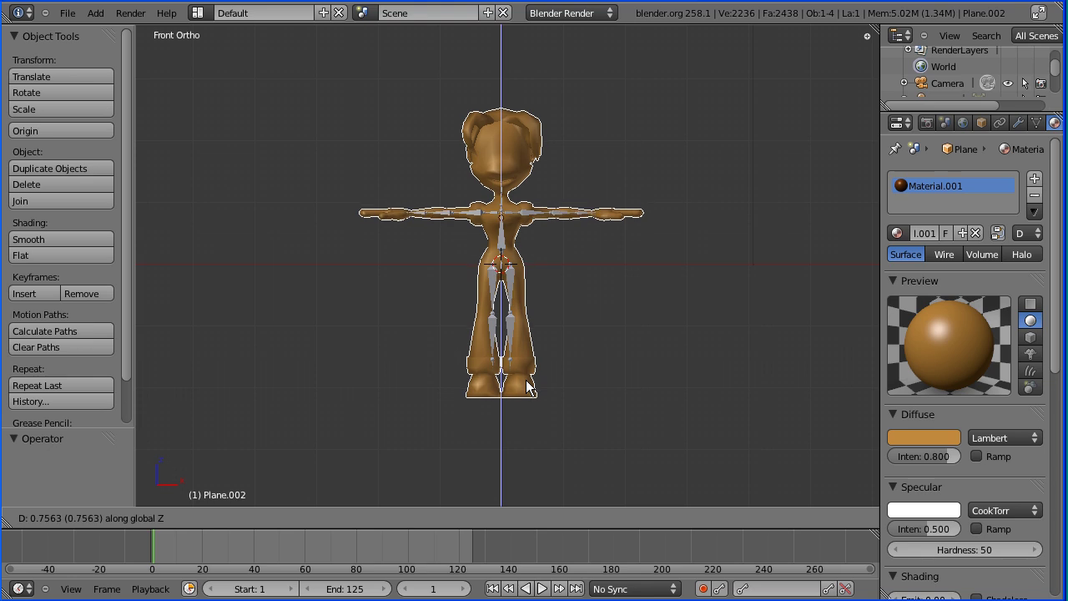
{"action": "left_click", "coordinate": [526, 380]}
- Scale the character mesh uniformly to about 0.721 and raise it about 0.03 along Z to match the armature's arms
{"action": "scroll", "coordinate": [602, 276], "scroll_direction": "up", "scroll_amount": 6}
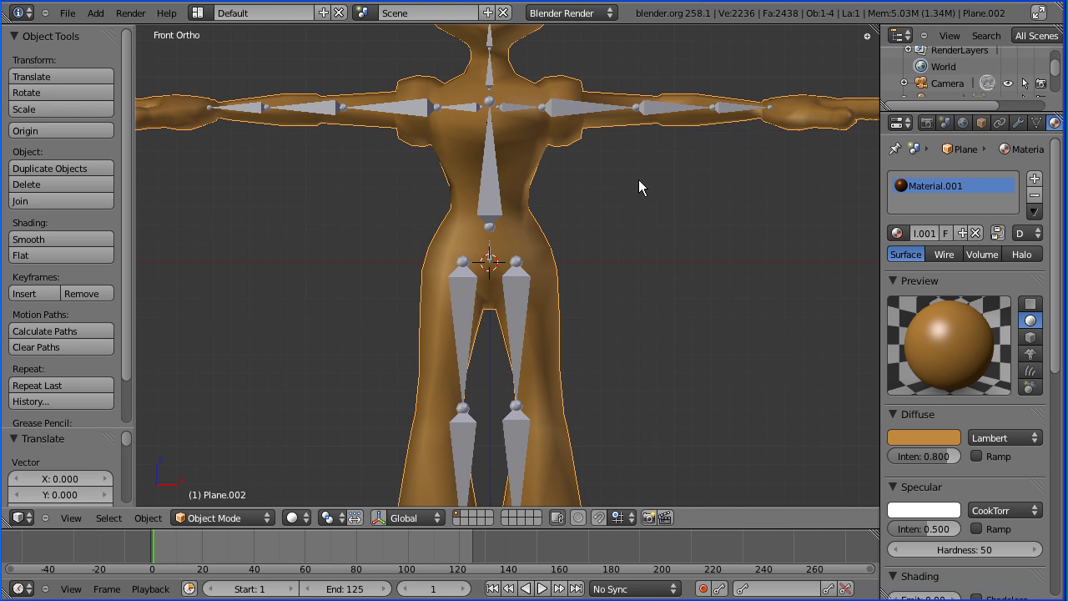
{"action": "middle_click_drag", "start_coordinate": [637, 169], "coordinate": [637, 259], "text": "shift"}
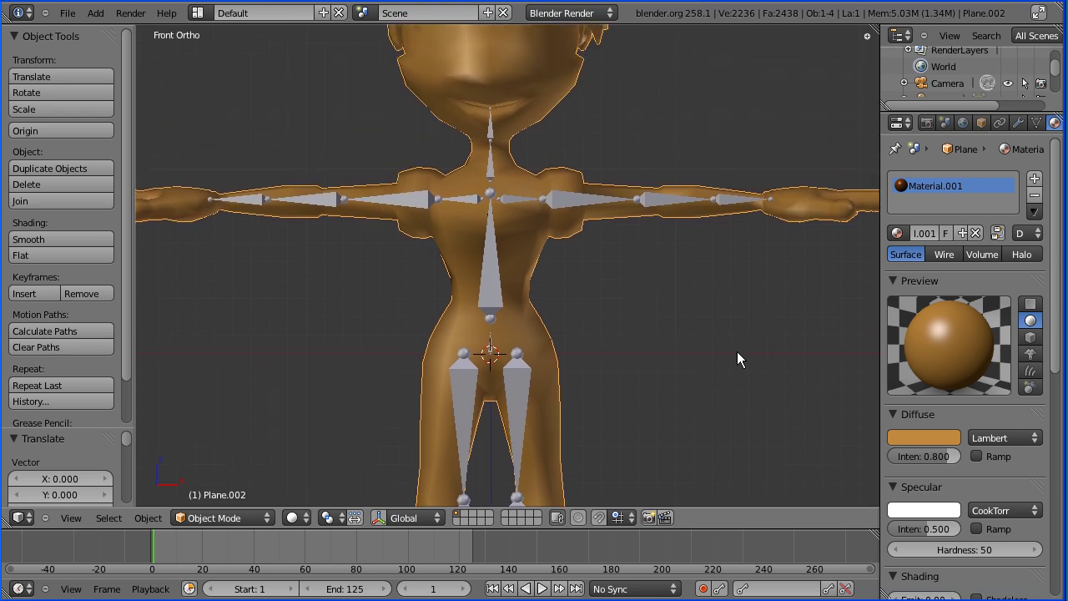
{"action": "key", "text": "s"}
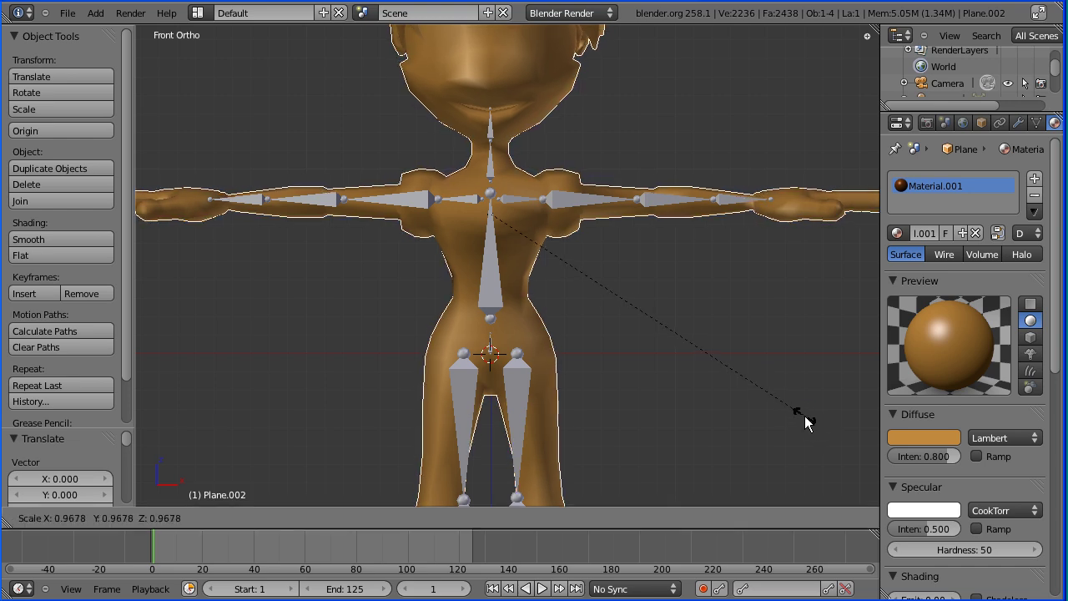
{"action": "left_click", "coordinate": [722, 378]}
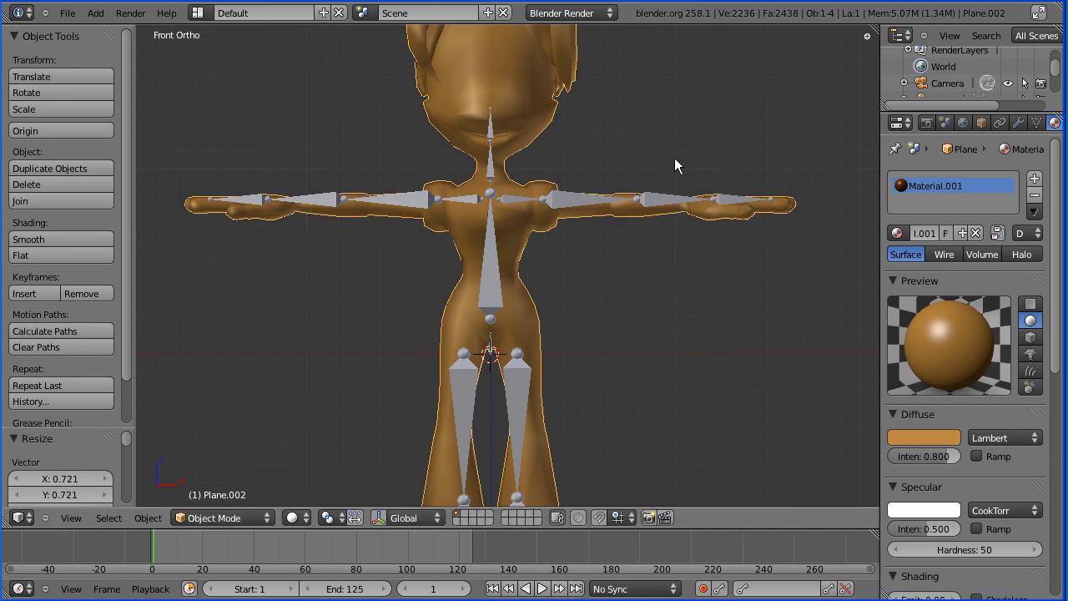
{"action": "key", "text": "g"}
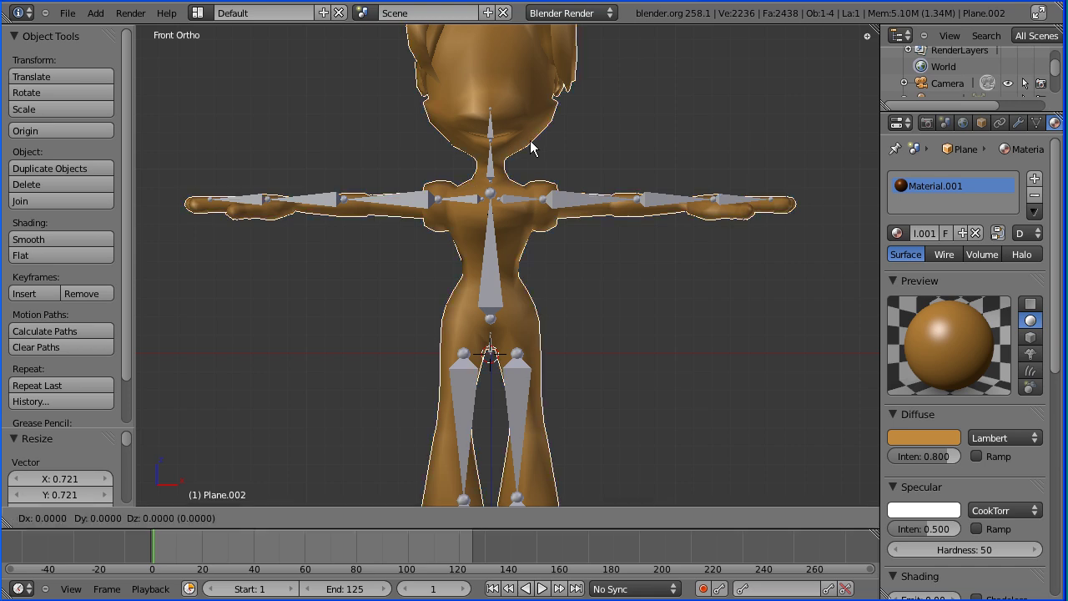
{"action": "key", "text": "z"}
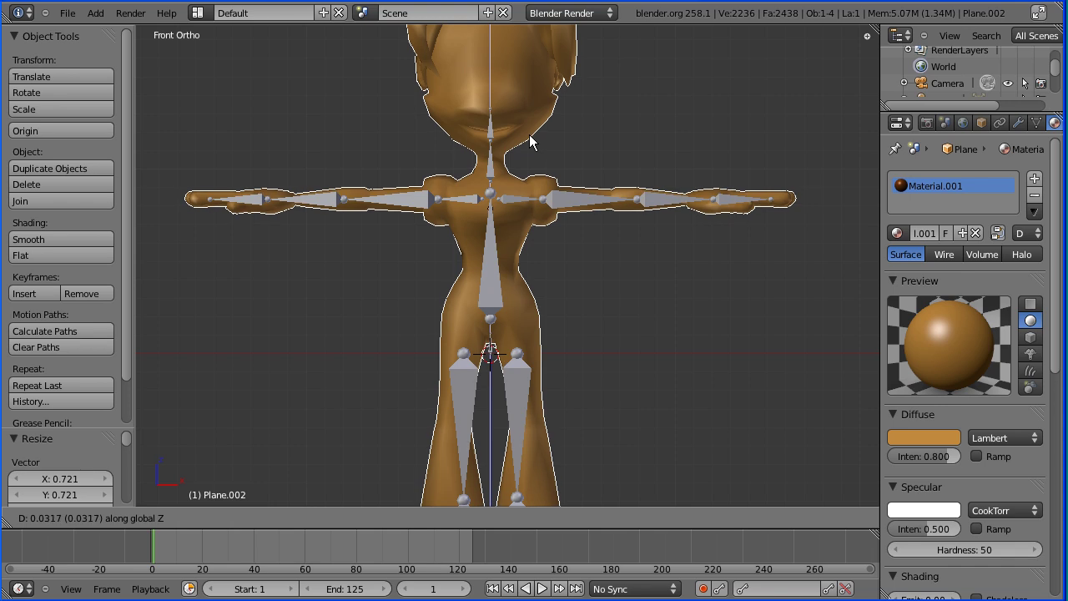
{"action": "left_click", "coordinate": [531, 142]}
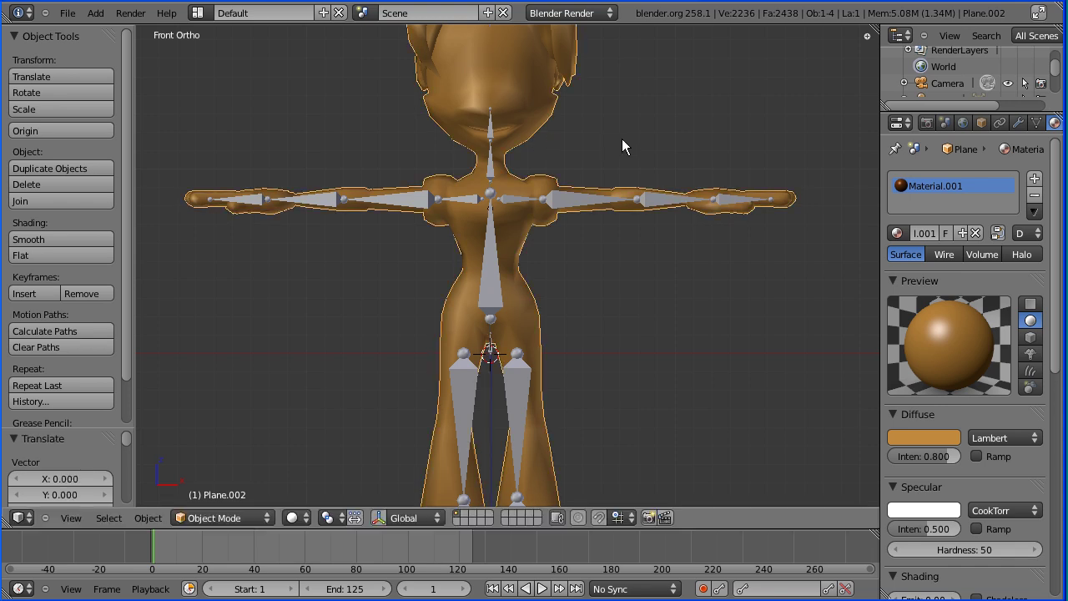
- In top view, move the character mesh about -0.063 along the global Y axis to centre its arms on the bones
{"action": "left_click", "coordinate": [72, 518]}
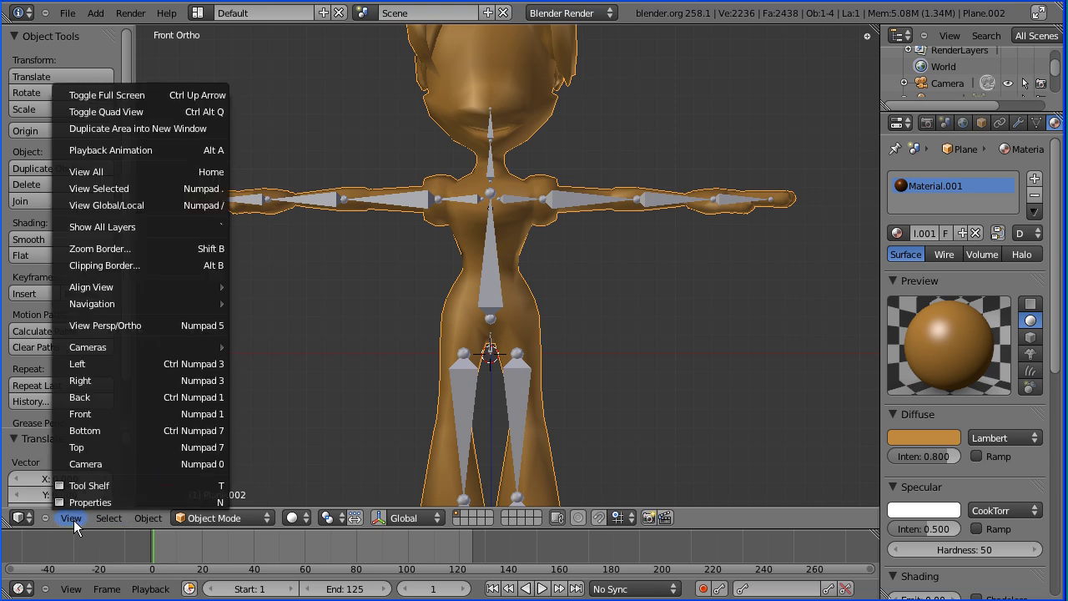
{"action": "left_click", "coordinate": [136, 446]}
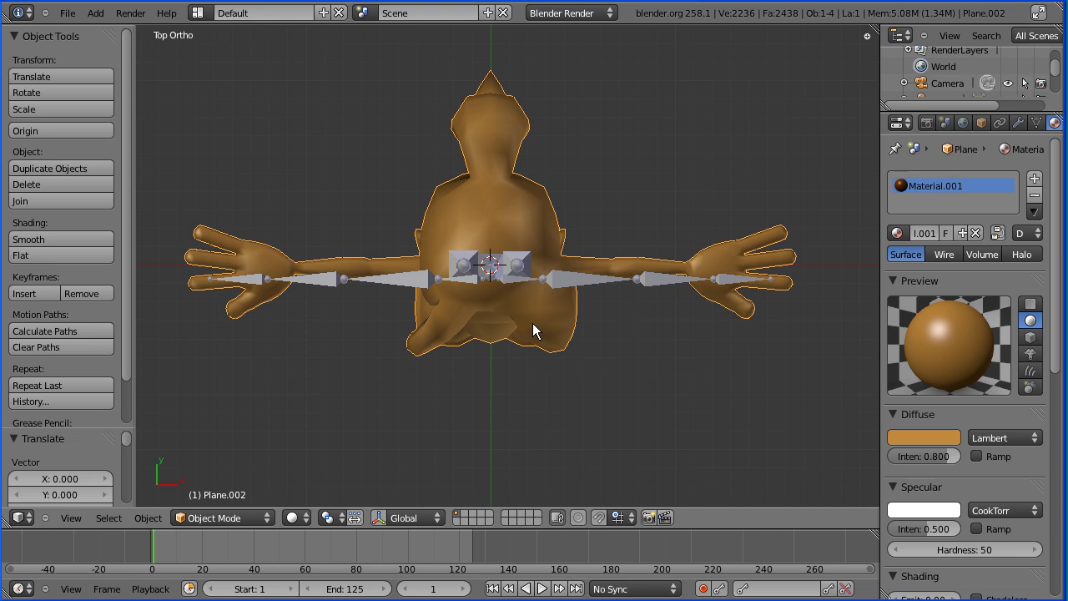
{"action": "key", "text": "g"}
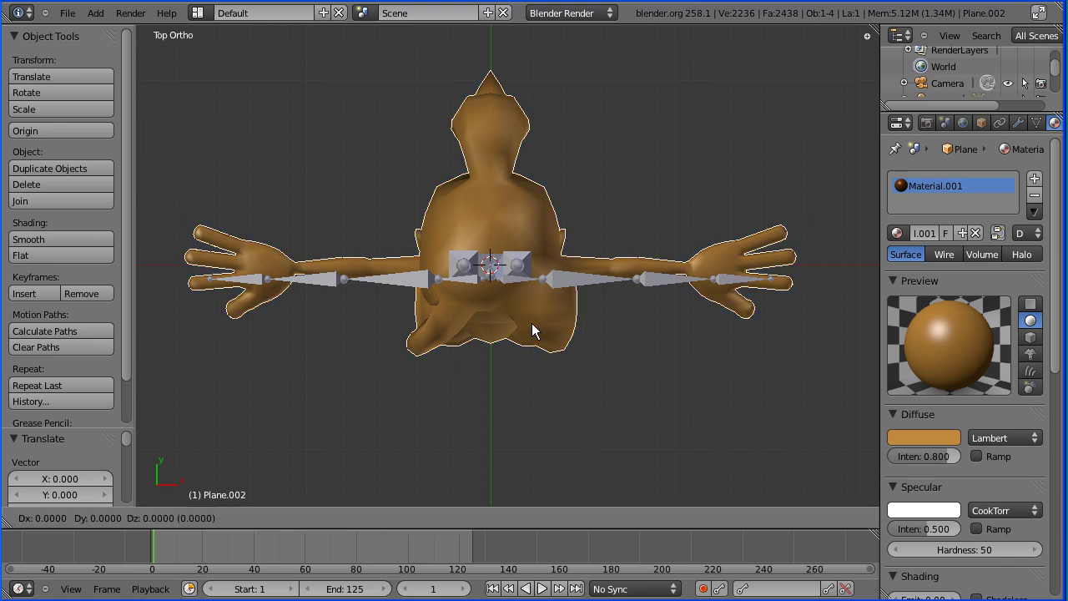
{"action": "key", "text": "y"}
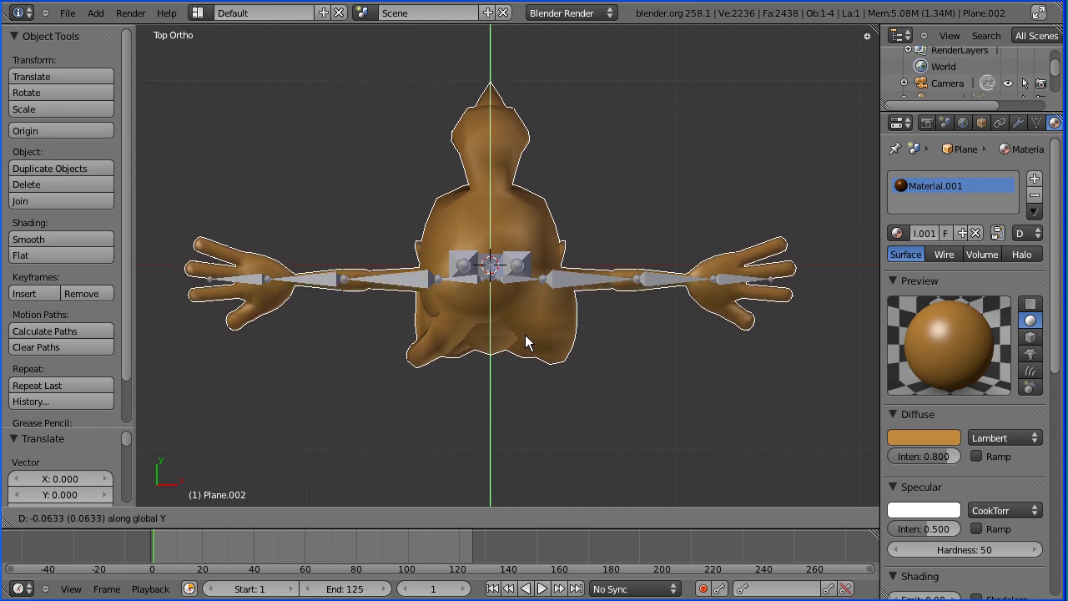
{"action": "left_click", "coordinate": [525, 335]}
- In front view, put the armature in Edit Mode and move the LeftUpArm elbow joint about -0.118 along X with X-axis mirroring
{"action": "left_click", "coordinate": [79, 519]}
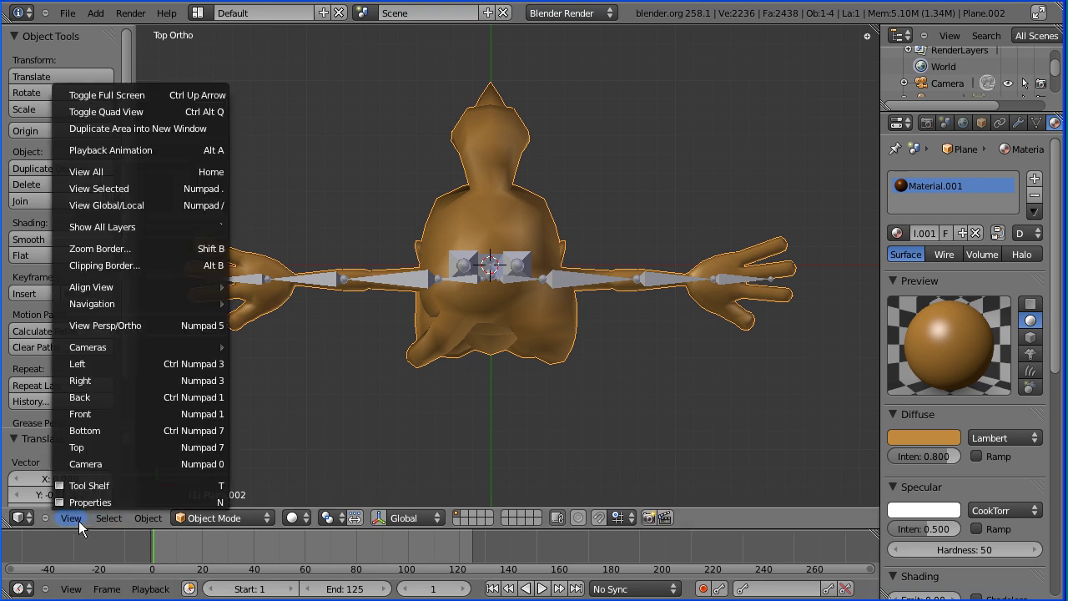
{"action": "left_click", "coordinate": [95, 414]}
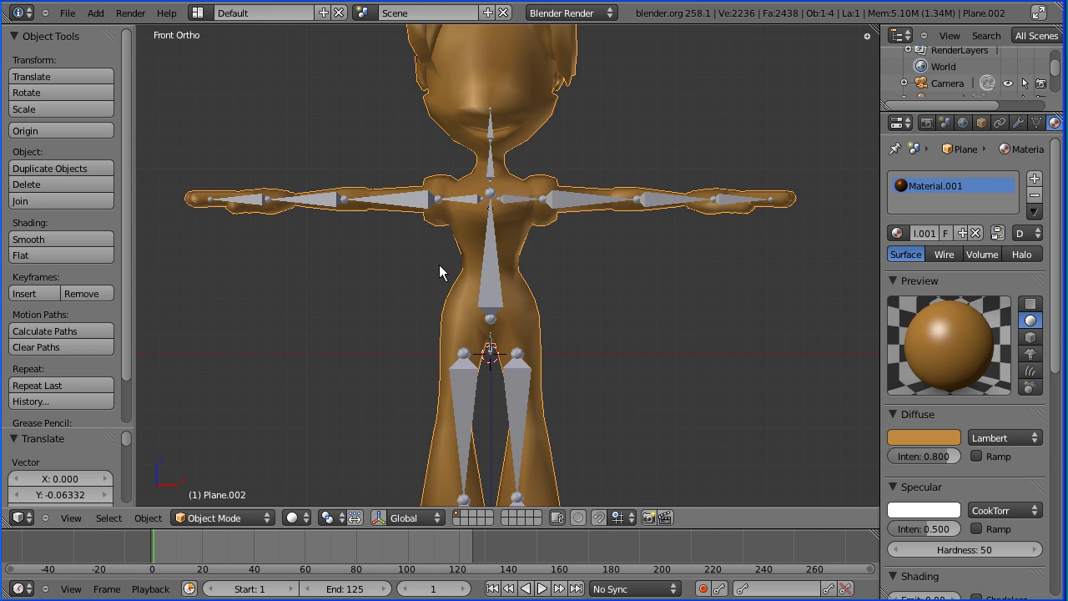
{"action": "right_click", "coordinate": [491, 302]}
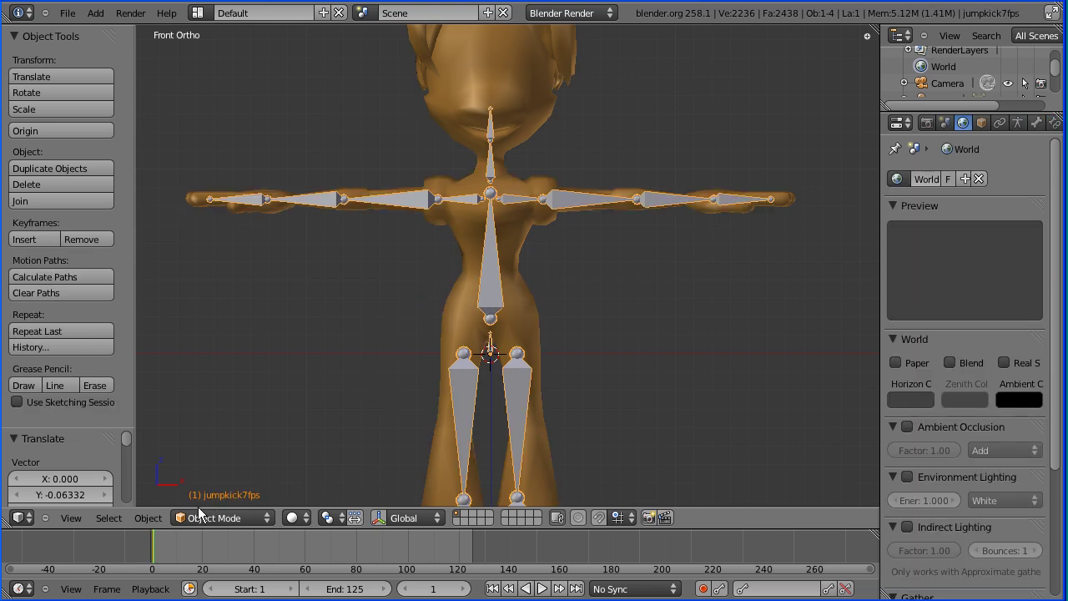
{"action": "left_click", "coordinate": [222, 517]}
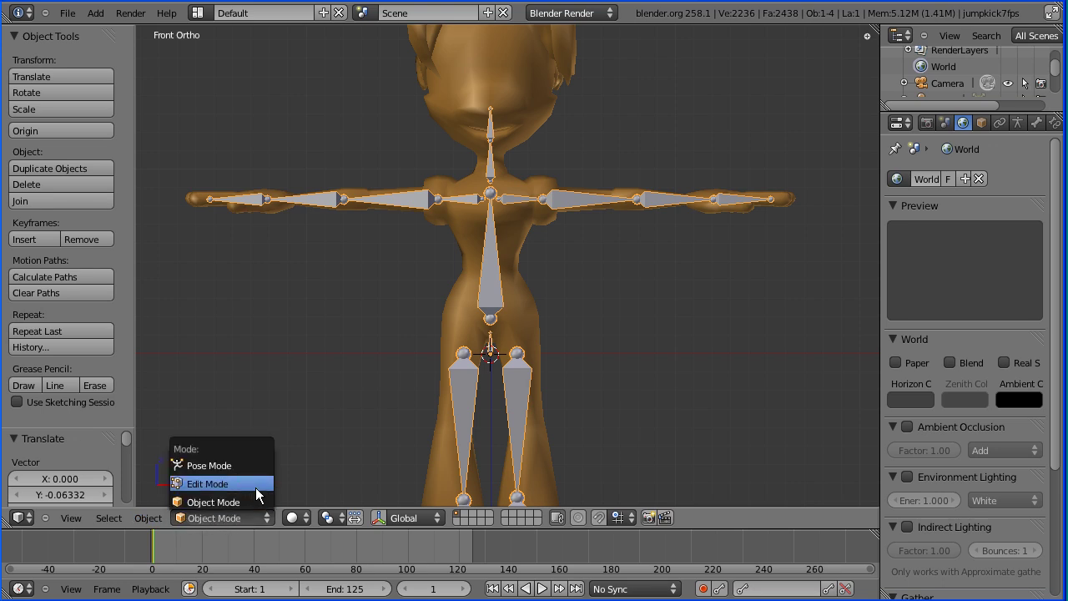
{"action": "left_click", "coordinate": [256, 490]}
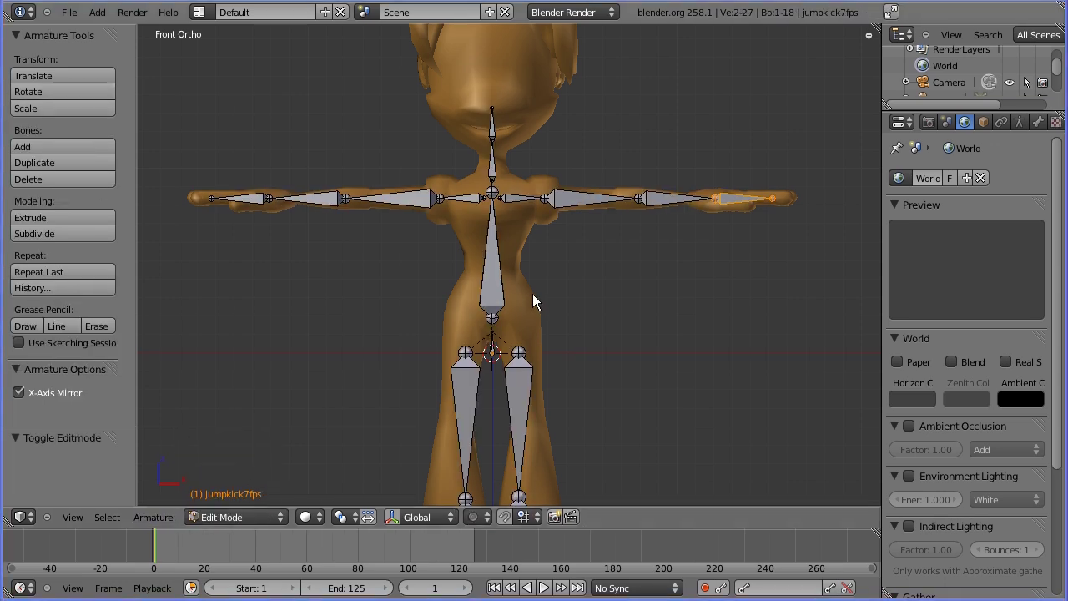
{"action": "right_click", "coordinate": [638, 199]}
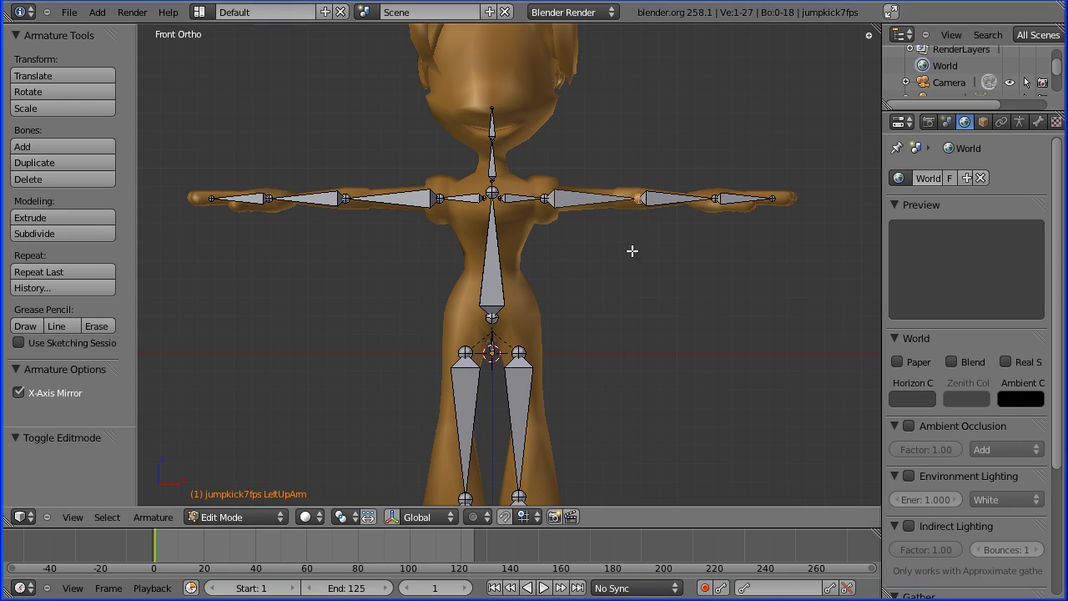
{"action": "key", "text": "g"}
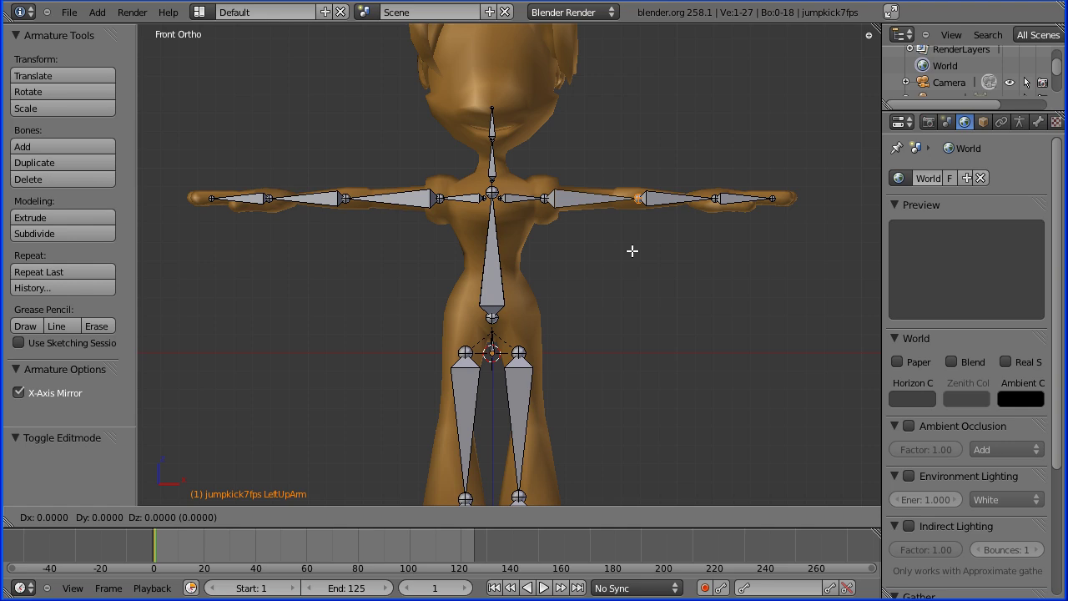
{"action": "key", "text": "x"}
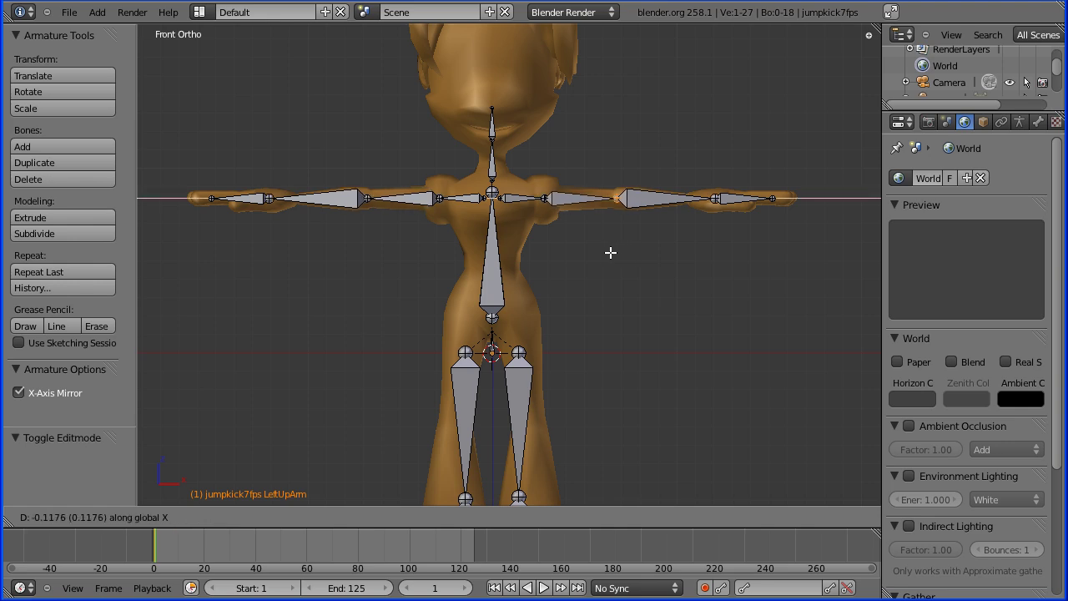
{"action": "left_click", "coordinate": [611, 253]}
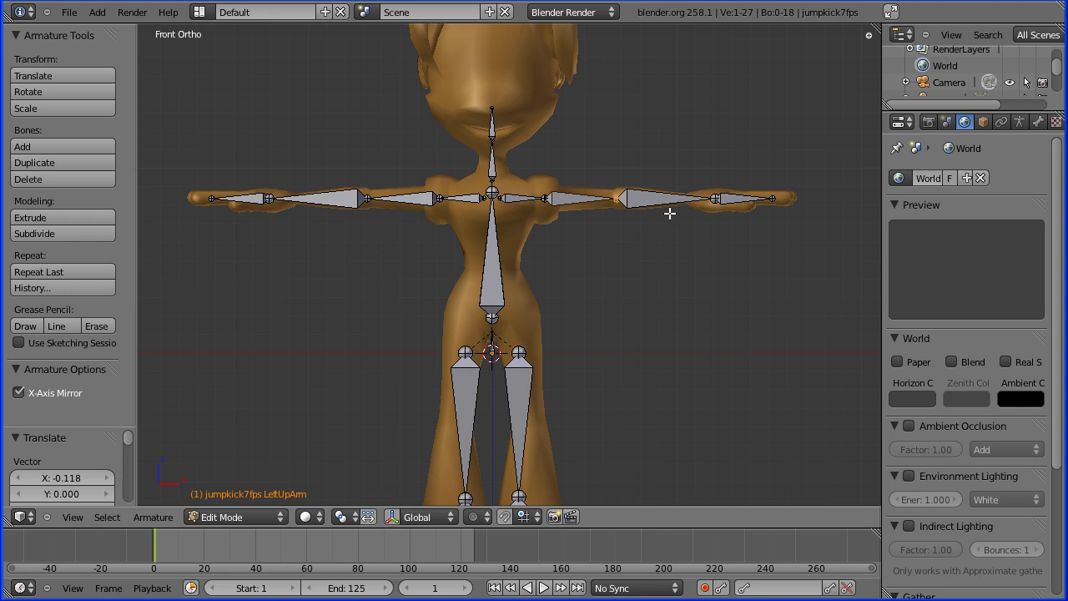
- Move the LeftLowArm wrist joint about -0.154 and the LeftHand tip about 0.1 along global X to fit the mesh's arm
{"action": "right_click", "coordinate": [715, 200]}
{"action": "key", "text": "g"}
{"action": "key", "text": "x"}
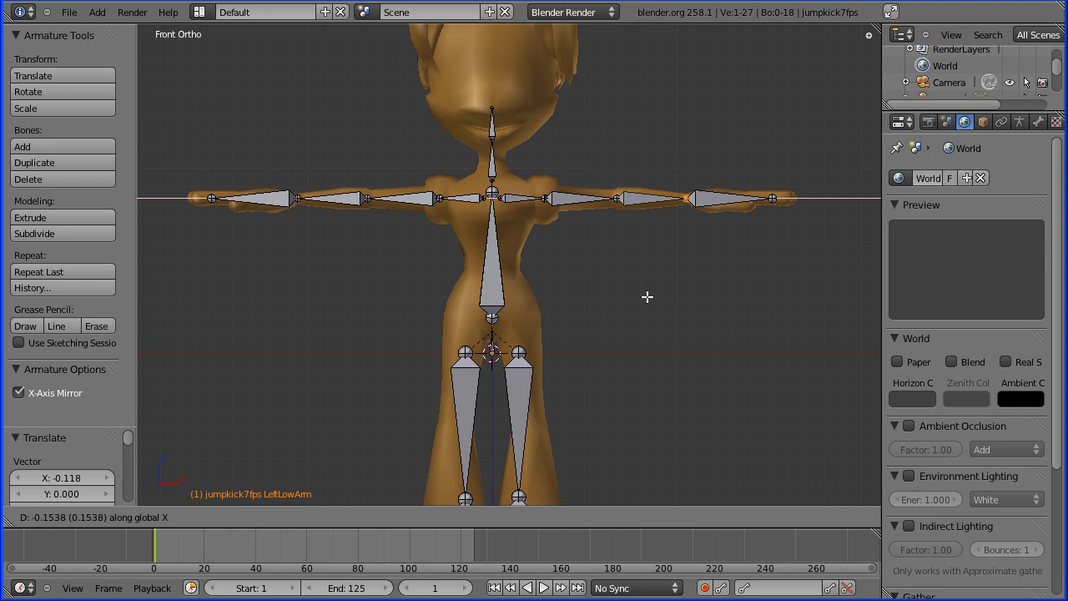
{"action": "left_click", "coordinate": [647, 297]}
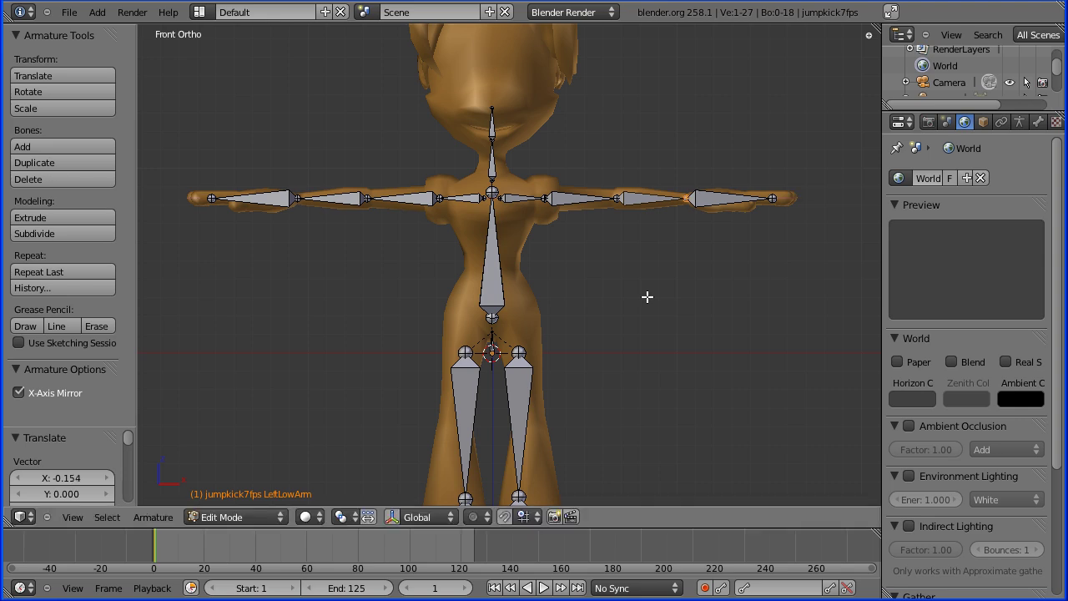
{"action": "right_click", "coordinate": [773, 197]}
{"action": "key", "text": "g"}
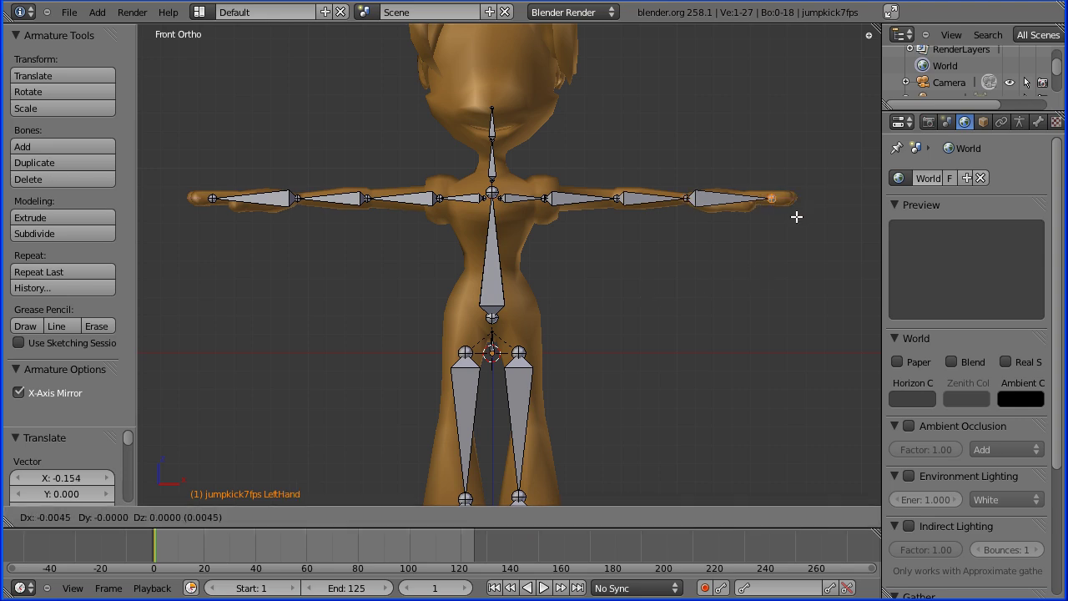
{"action": "key", "text": "x"}
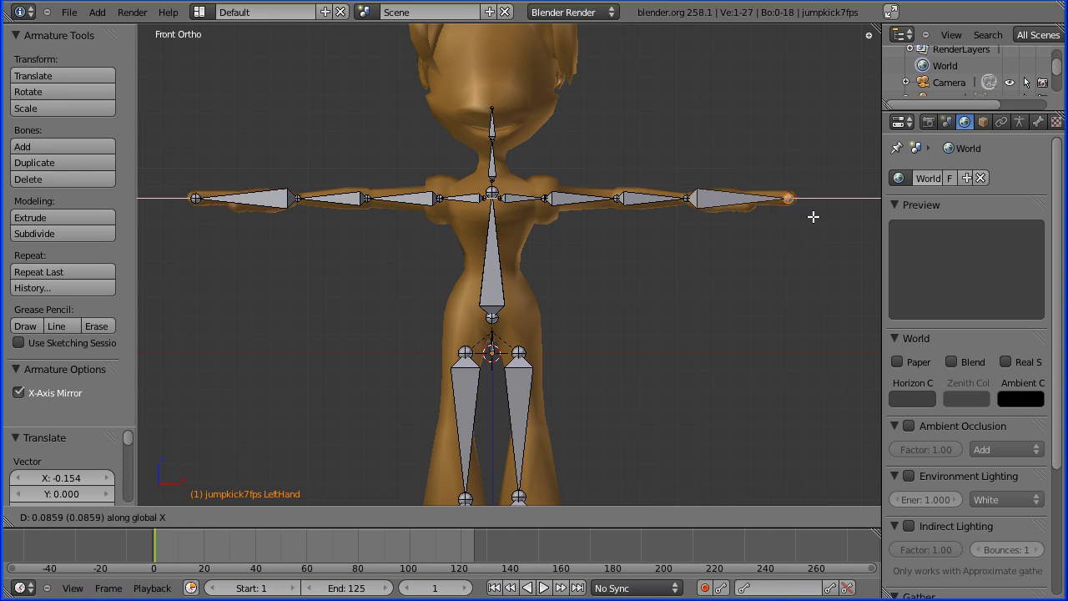
{"action": "left_click", "coordinate": [816, 217]}
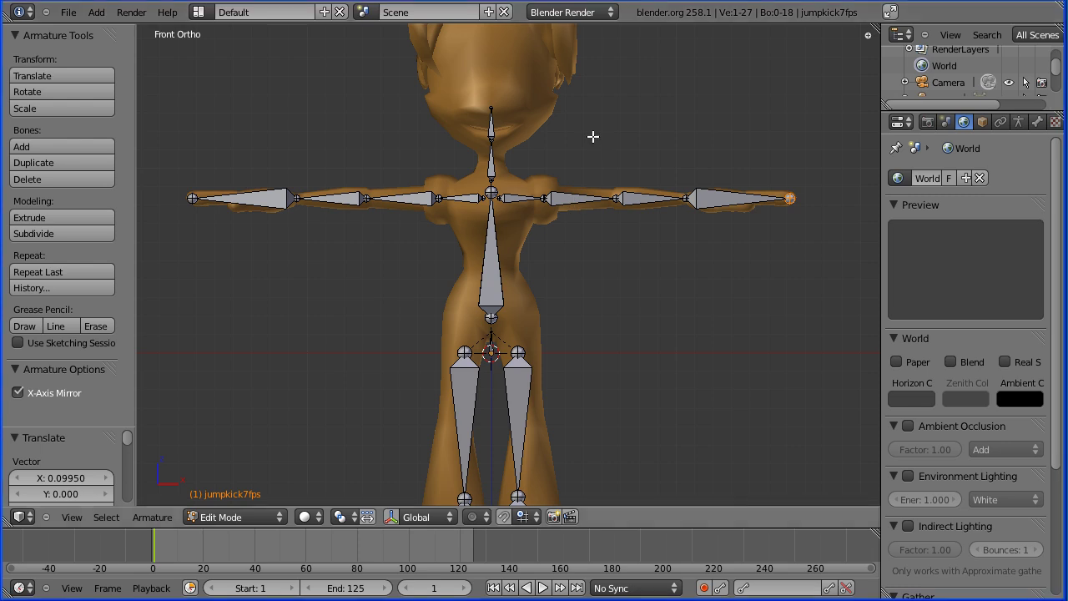
- Lower the top joint of the Neck bone about 0.077 along Z and raise the Head bone's tip about 0.72 to the top of the head
{"action": "middle_click_drag", "start_coordinate": [619, 72], "coordinate": [624, 231], "text": "shift"}
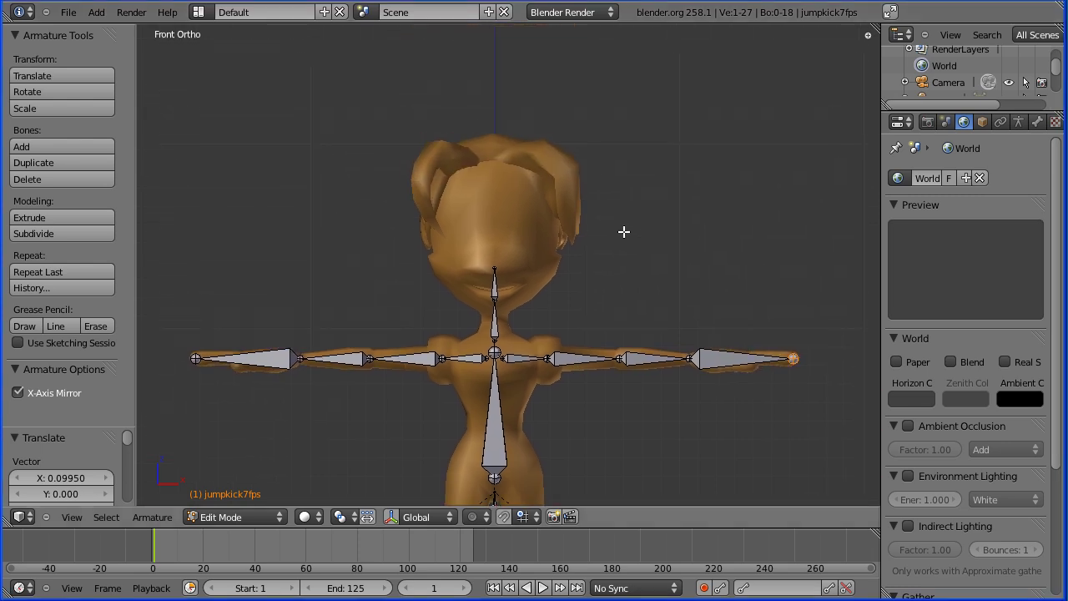
{"action": "right_click", "coordinate": [495, 301]}
{"action": "key", "text": "g"}
{"action": "key", "text": "z"}
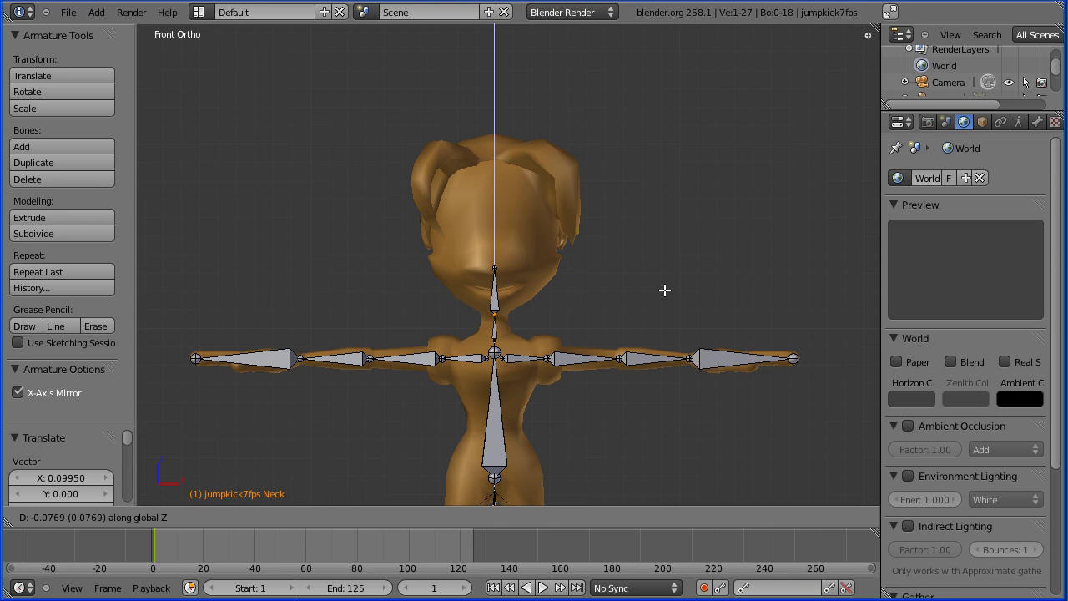
{"action": "left_click", "coordinate": [665, 289]}
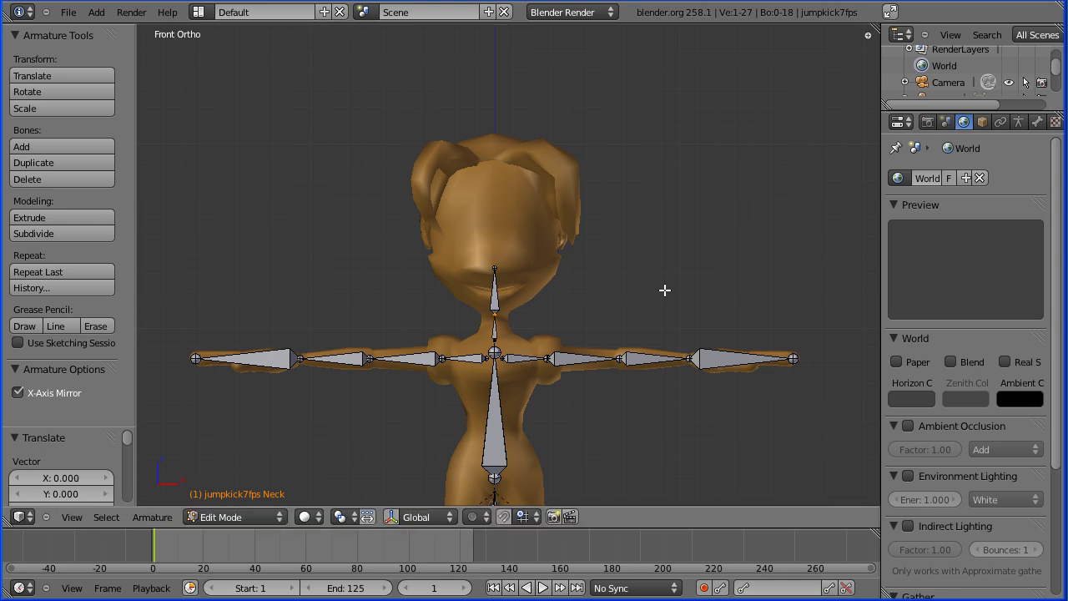
{"action": "right_click", "coordinate": [494, 268]}
{"action": "key", "text": "g"}
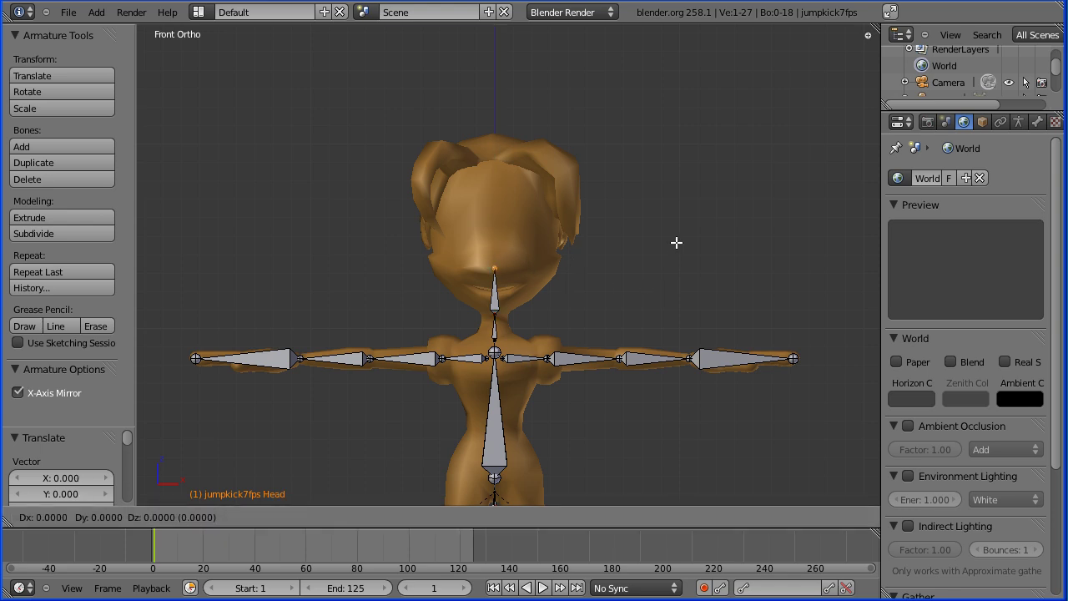
{"action": "key", "text": "z"}
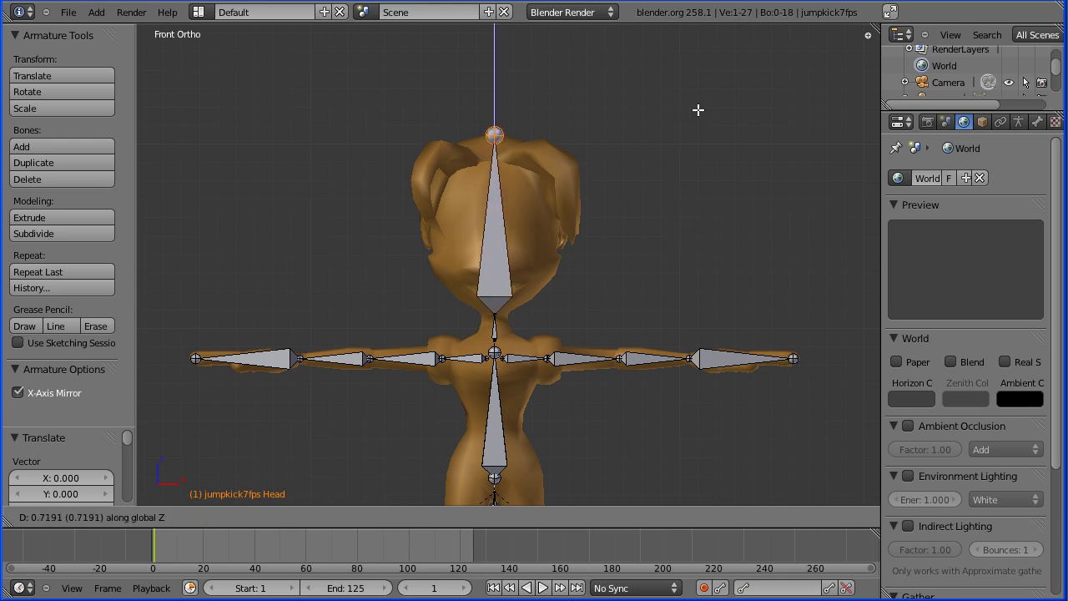
{"action": "left_click", "coordinate": [697, 108]}
{"action": "key", "text": "Tab"}
{"action": "key", "text": "Tab"}
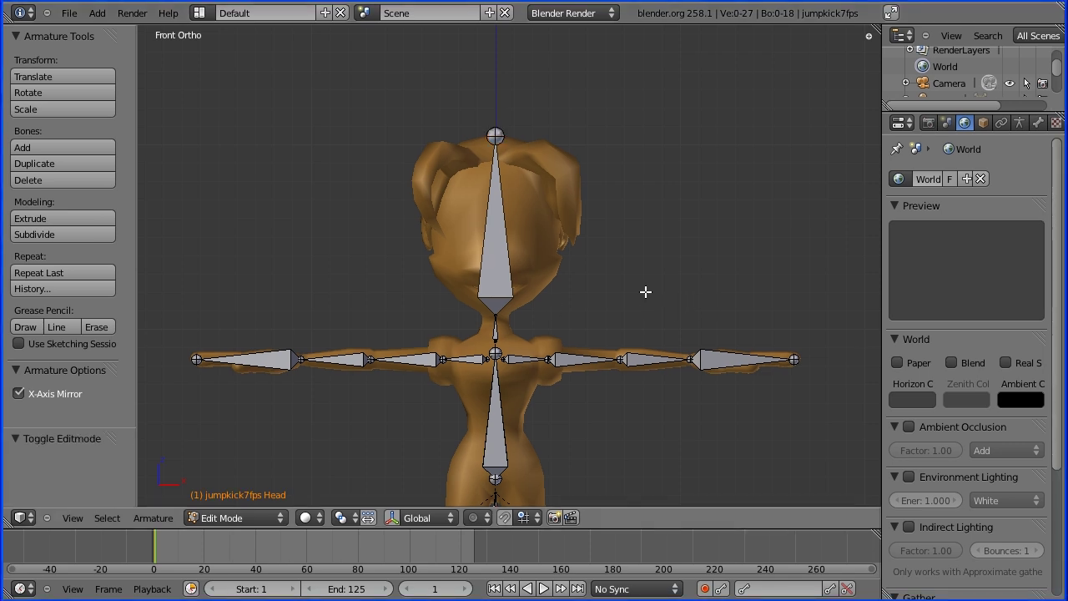
- Raise the lower joint of the Chest bone slightly along the global Z axis inside the mesh's waist
{"action": "middle_click_drag", "start_coordinate": [645, 291], "coordinate": [664, 62], "text": "shift"}
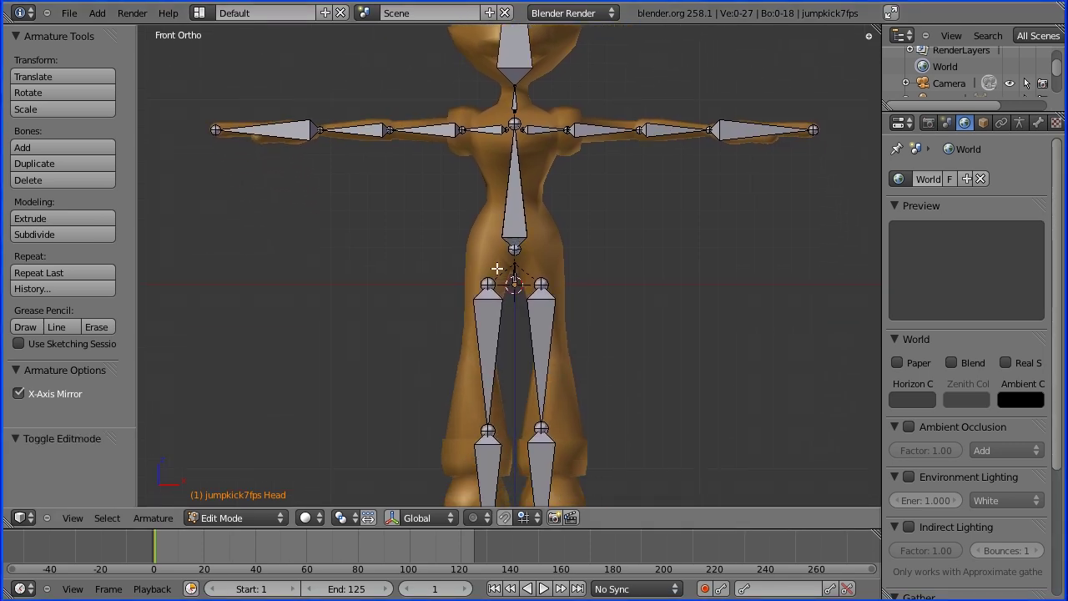
{"action": "right_click", "coordinate": [515, 250]}
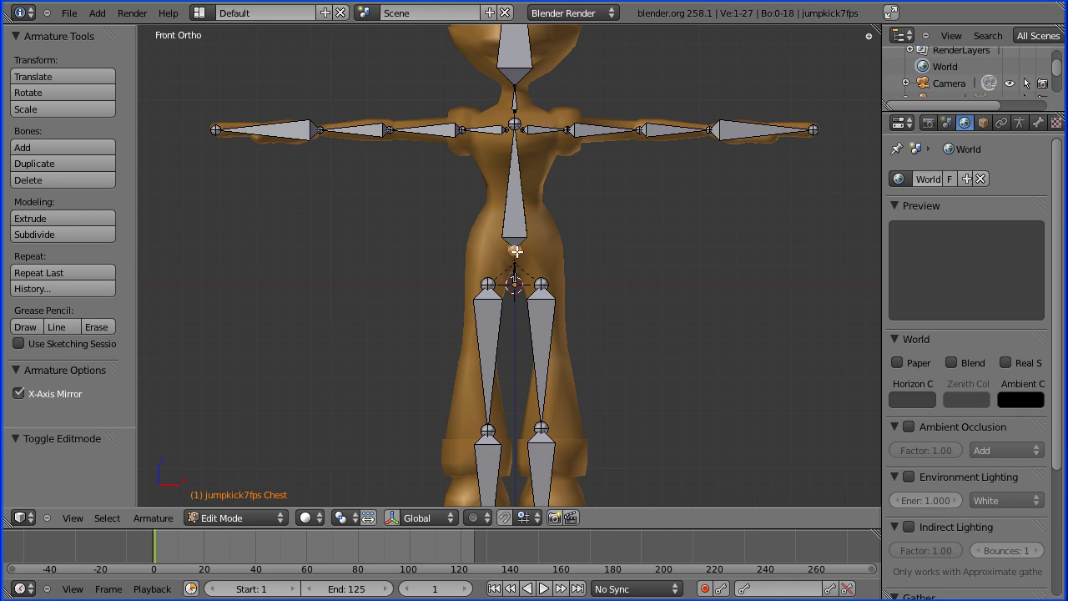
{"action": "key", "text": "g"}
{"action": "key", "text": "z"}
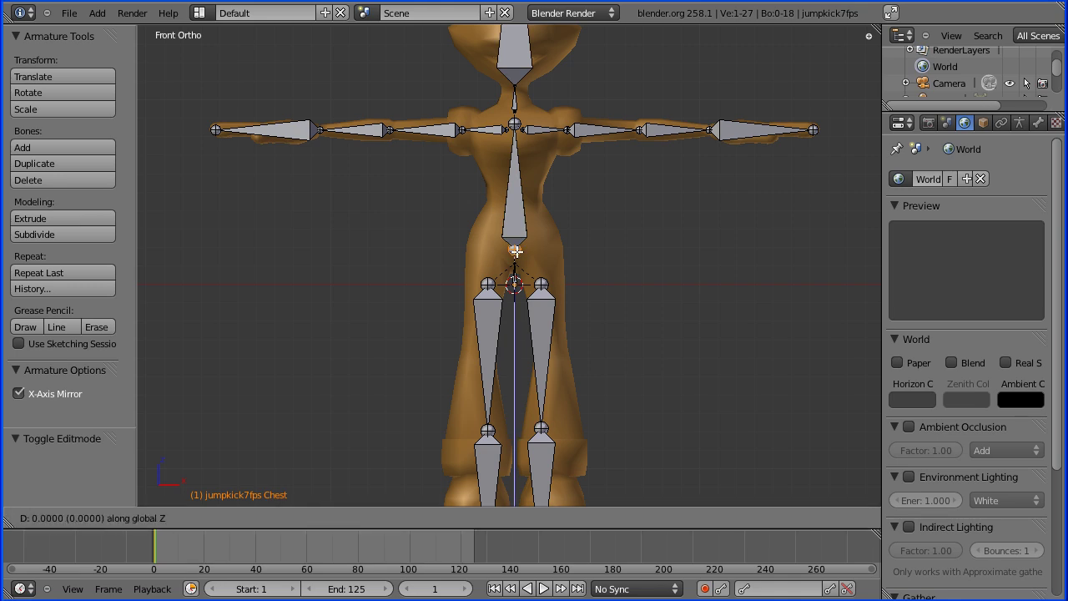
{"action": "left_click", "coordinate": [513, 242]}
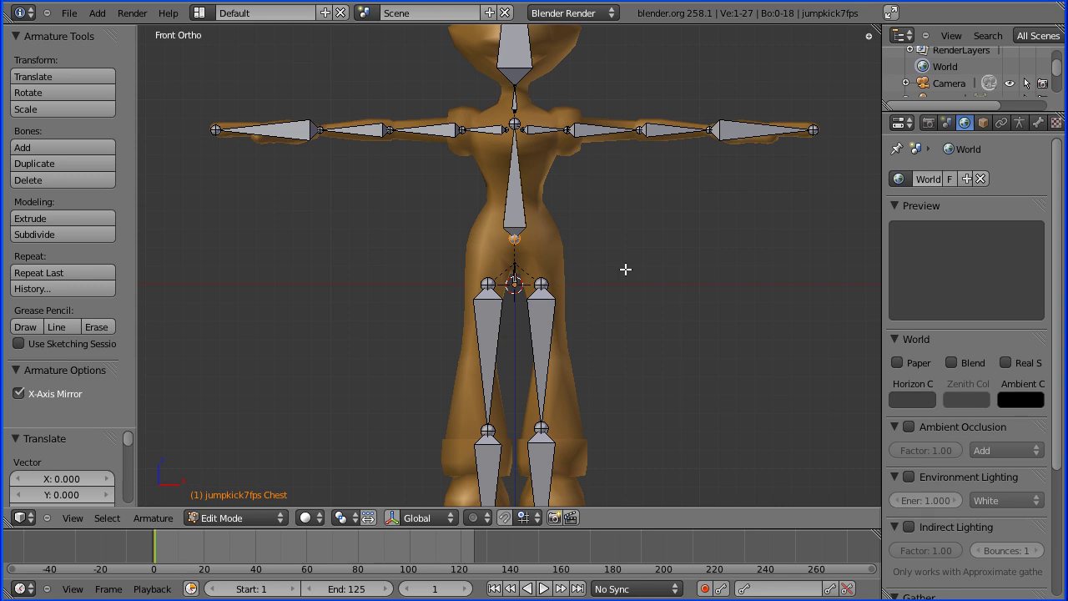
- Move the whole Hips bone up about 0.12 along the global Z axis into the mesh's pelvis
{"action": "scroll", "coordinate": [621, 269], "scroll_direction": "up", "scroll_amount": 4}
{"action": "right_click", "coordinate": [521, 291]}
{"action": "key", "text": "g"}
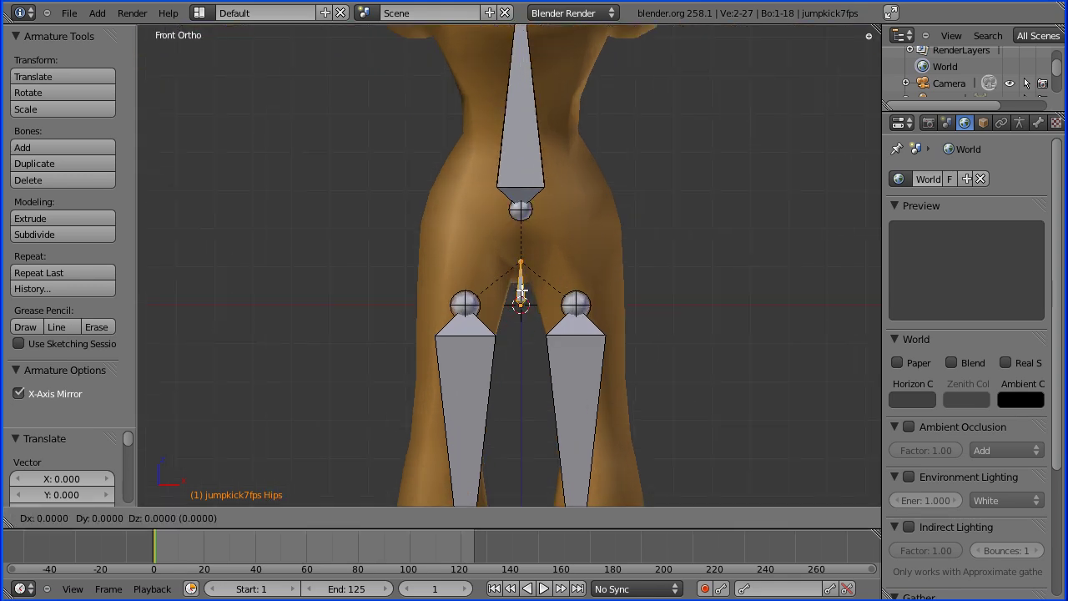
{"action": "key", "text": "z"}
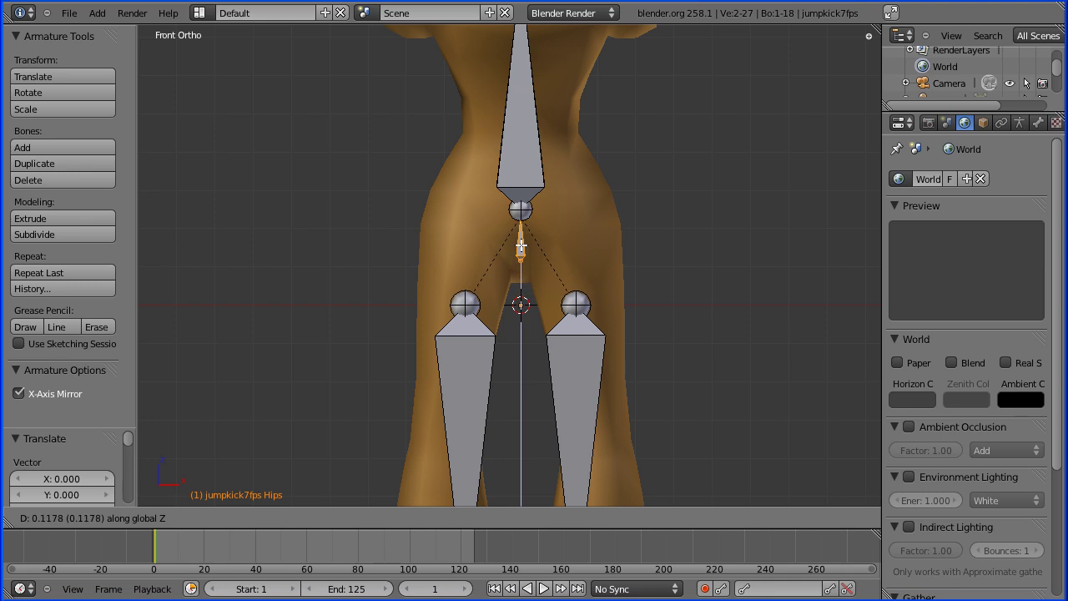
{"action": "left_click", "coordinate": [529, 252]}
- Raise the hip joint of the LeftUpLeg bone about 0.19 along the global Z axis with X-axis mirroring
{"action": "right_click", "coordinate": [574, 307]}
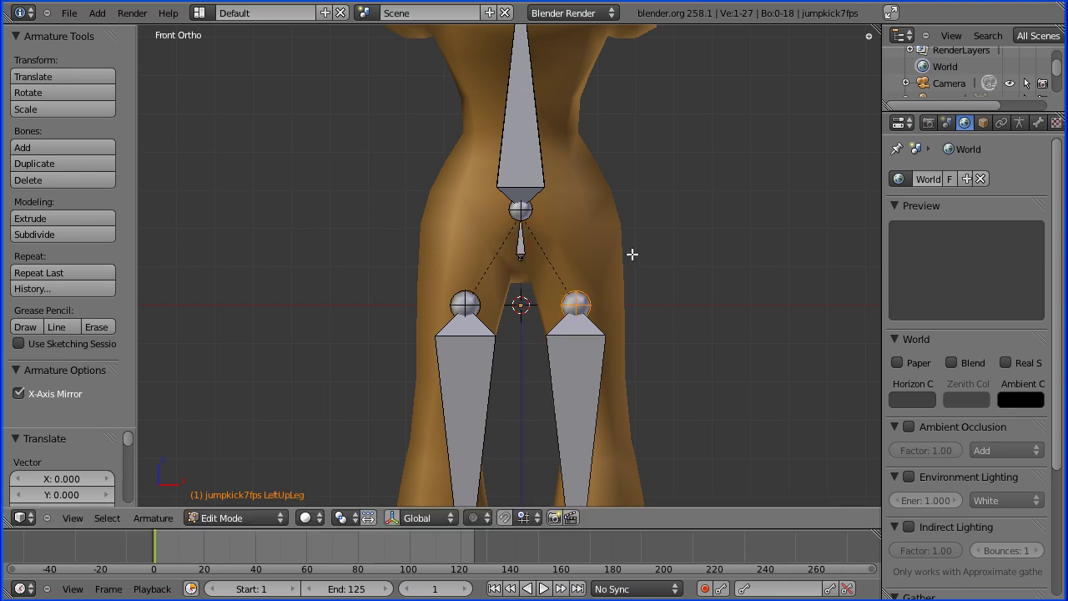
{"action": "key", "text": "g"}
{"action": "key", "text": "z"}
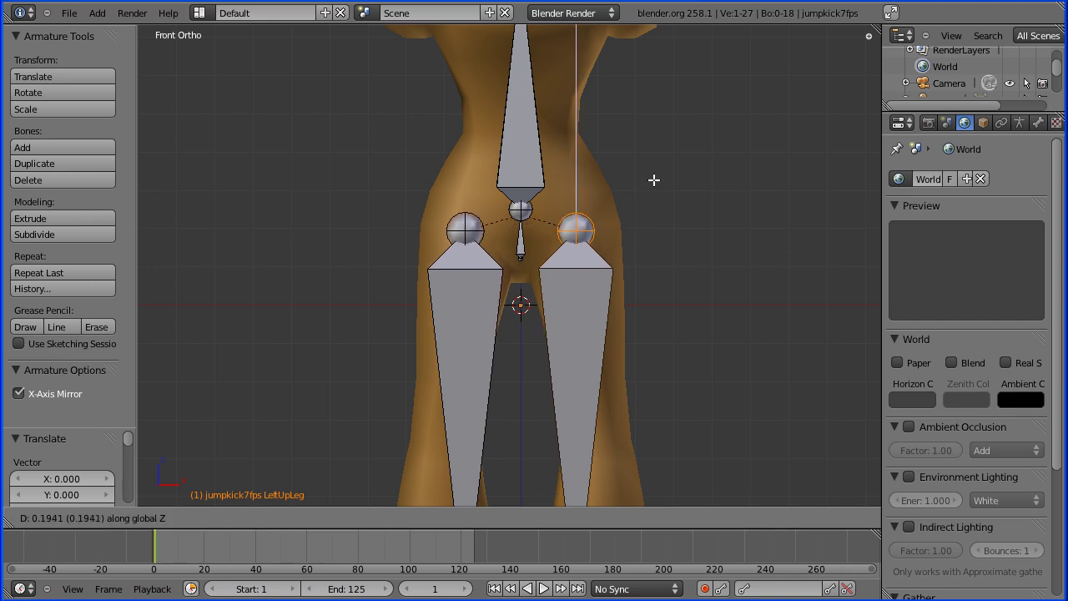
{"action": "left_click", "coordinate": [654, 178]}
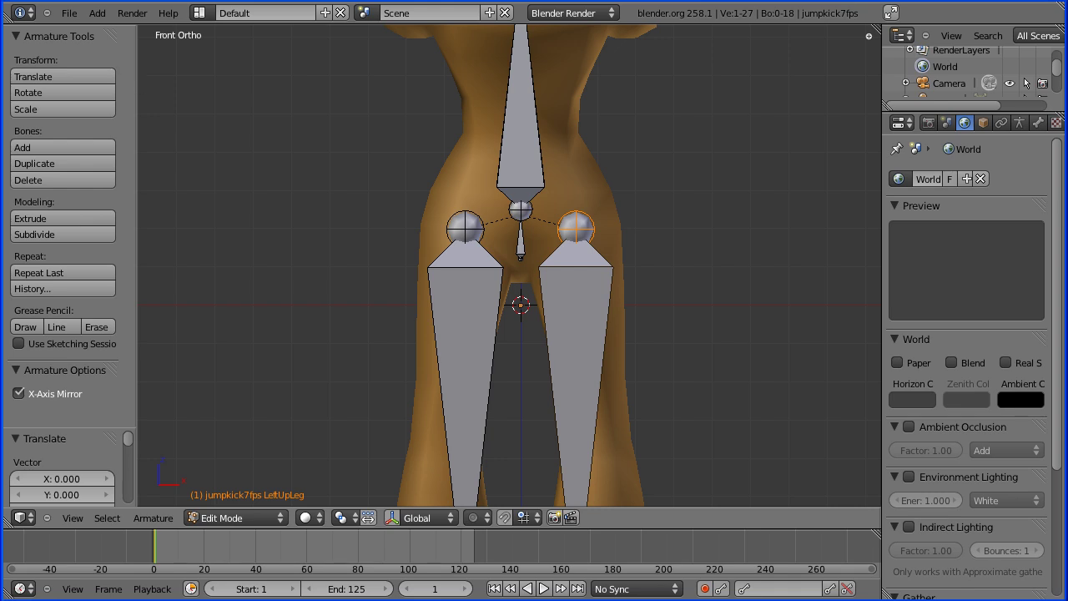
{"action": "key", "text": "Tab"}
{"action": "key", "text": "Tab"}
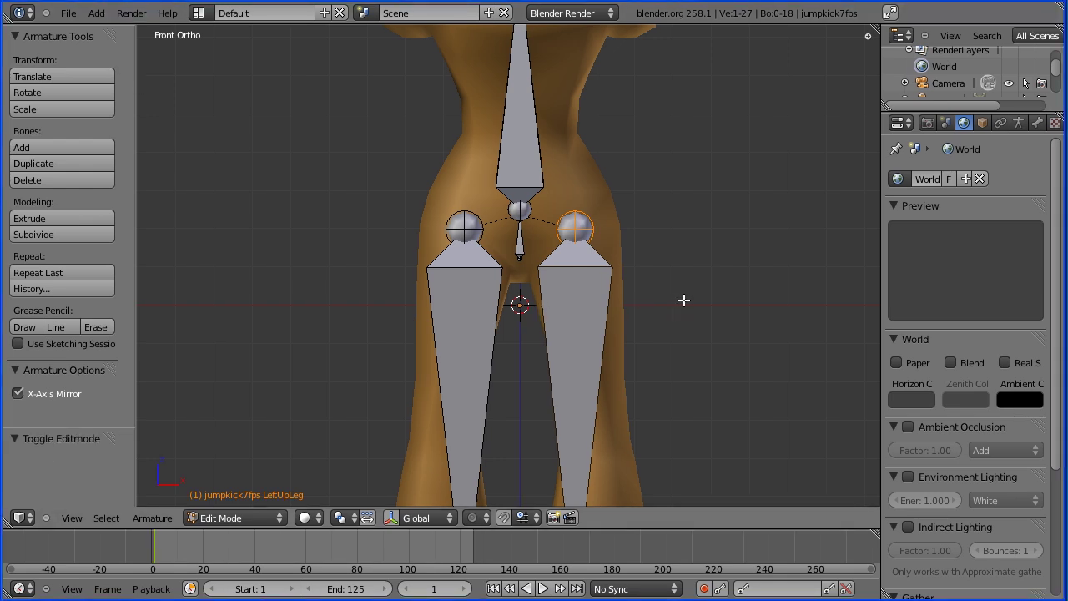
- Move the LeftUpLeg knee joint about 0.053 along X and 0.471 up along Z to the mesh's knee
{"action": "middle_click_drag", "start_coordinate": [725, 304], "coordinate": [714, 119], "text": "shift"}
{"action": "scroll", "coordinate": [713, 121], "scroll_direction": "down", "scroll_amount": 1}
{"action": "scroll", "coordinate": [709, 131], "scroll_direction": "down", "scroll_amount": 1}
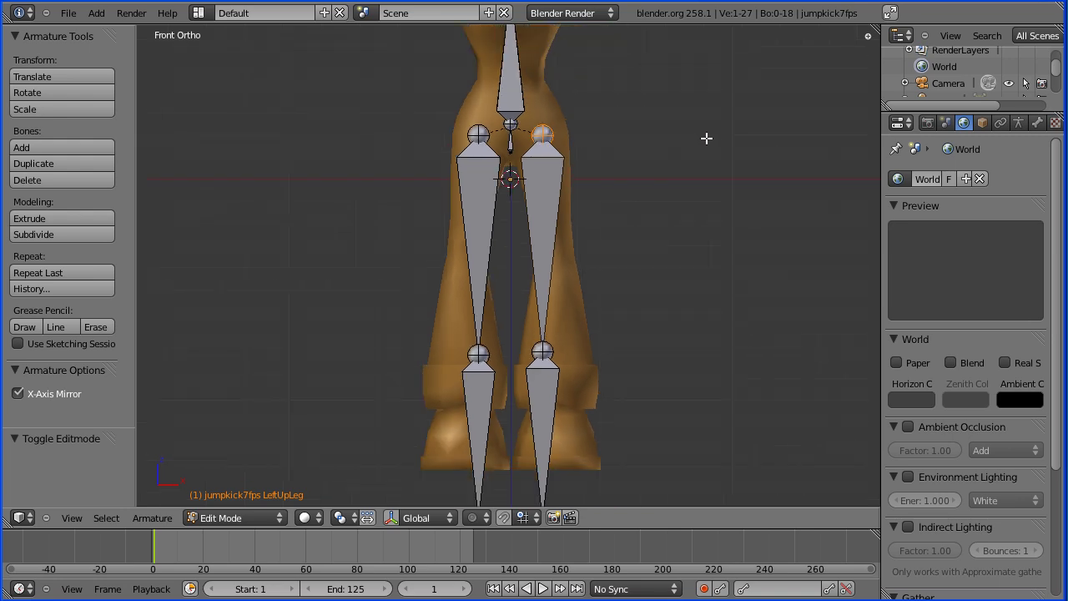
{"action": "right_click", "coordinate": [541, 351]}
{"action": "key", "text": "g"}
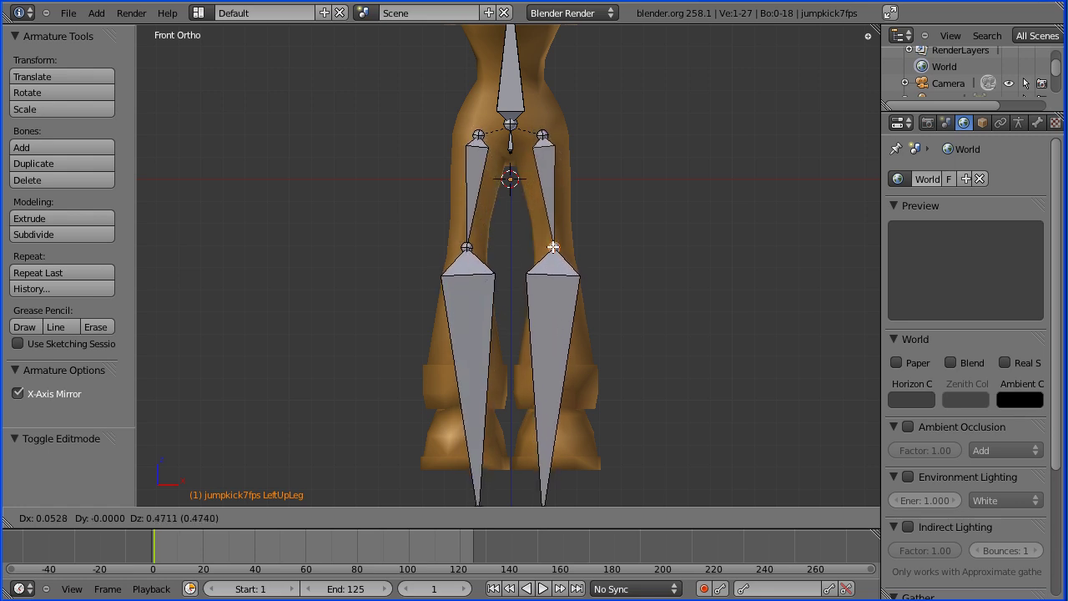
{"action": "left_click", "coordinate": [555, 261]}
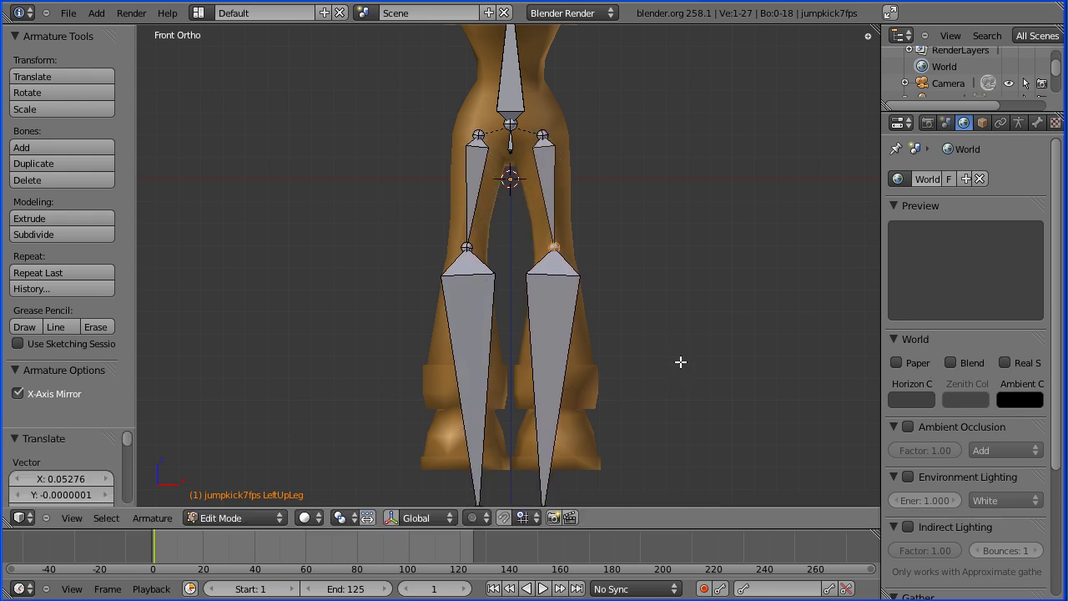
- Move the LeftLowLeg ankle joint about 0.064 along X and 0.498 up along Z to the mesh's ankle
{"action": "middle_click_drag", "start_coordinate": [682, 365], "coordinate": [668, 291], "text": "shift"}
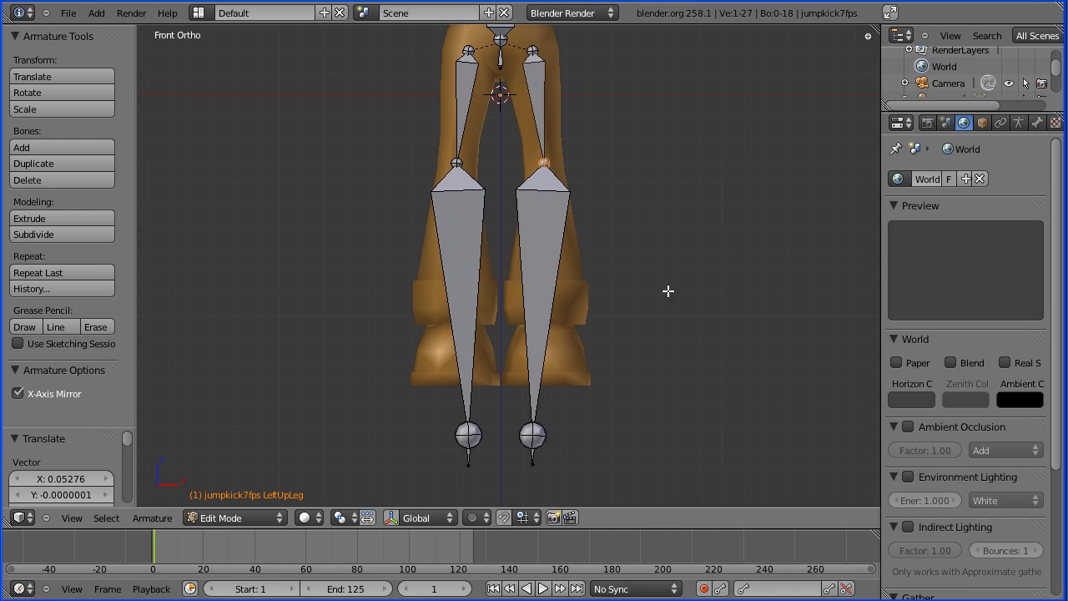
{"action": "right_click", "coordinate": [535, 432]}
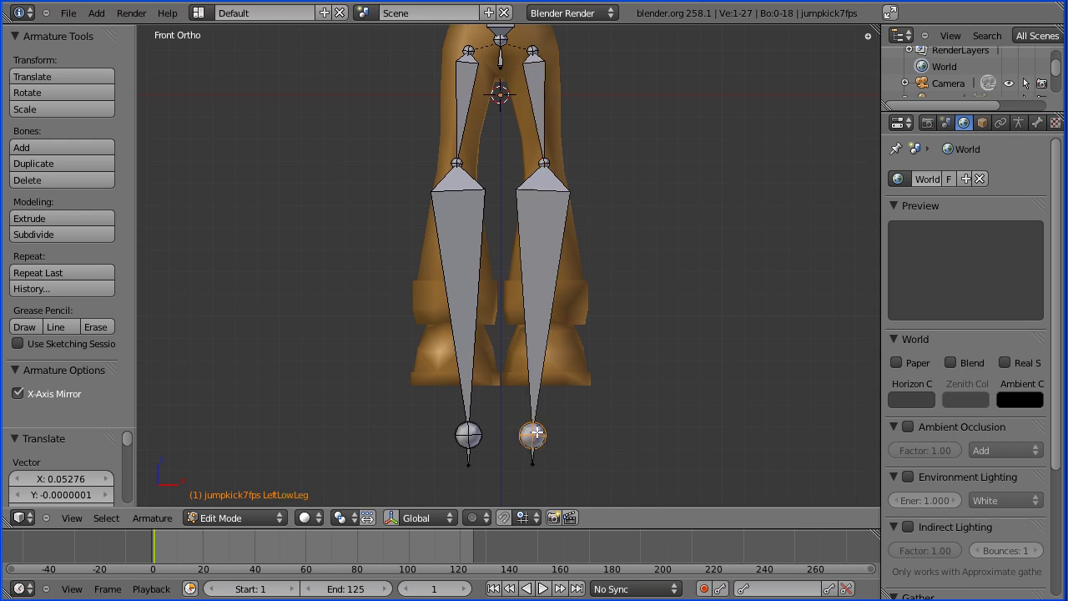
{"action": "key", "text": "g"}
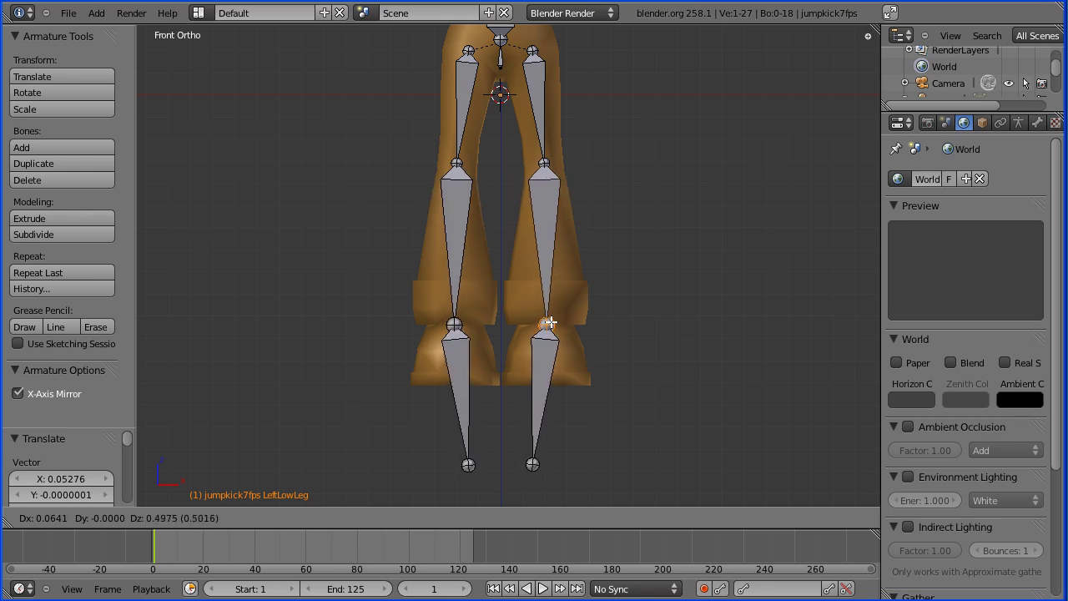
{"action": "left_click", "coordinate": [549, 325]}
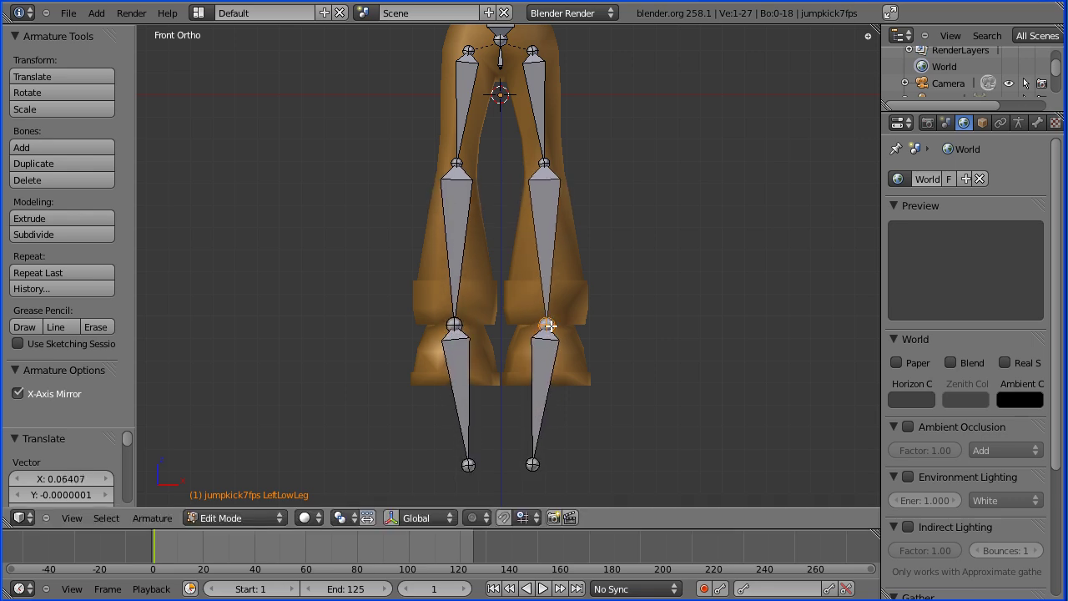
- Move the LeftFoot tip about 0.072 along X and 0.362 up along Z to the sole of the mesh's foot
{"action": "right_click", "coordinate": [531, 464]}
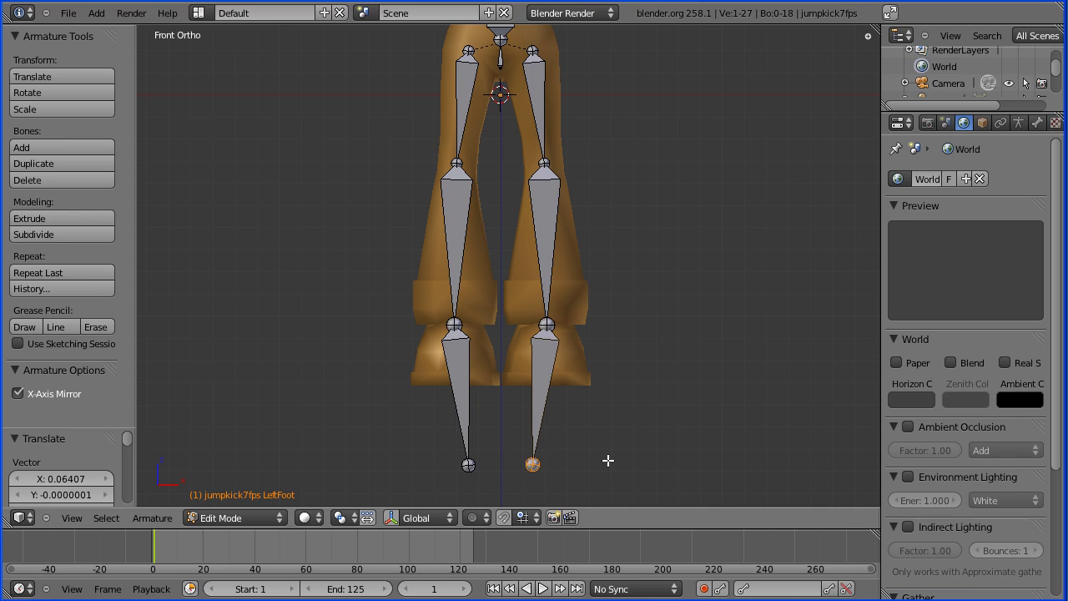
{"action": "key", "text": "g"}
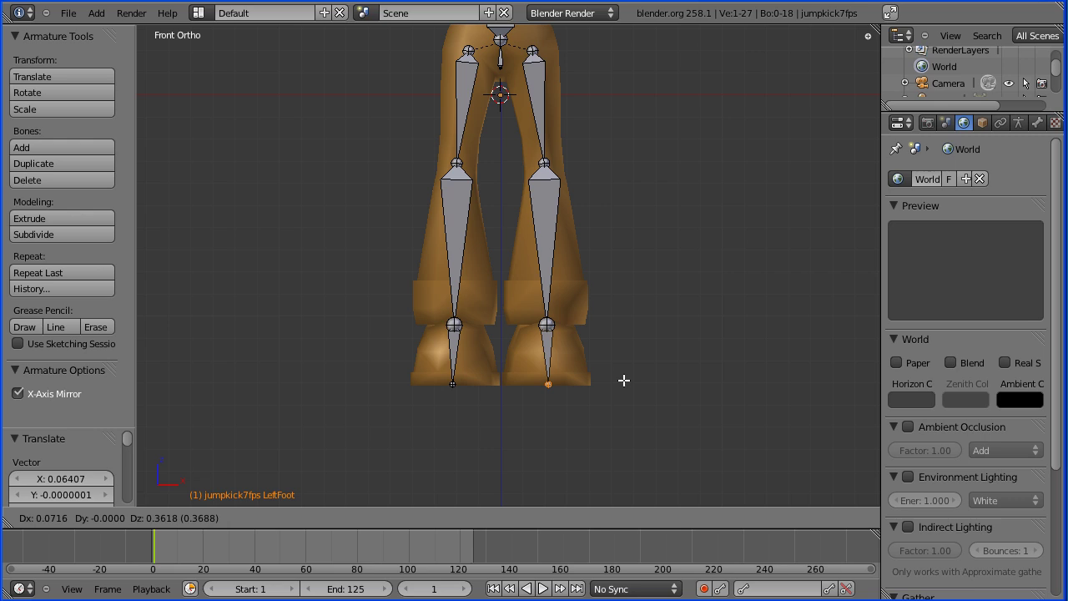
{"action": "left_click", "coordinate": [625, 379]}
{"action": "key", "text": "Tab"}
{"action": "key", "text": "Tab"}
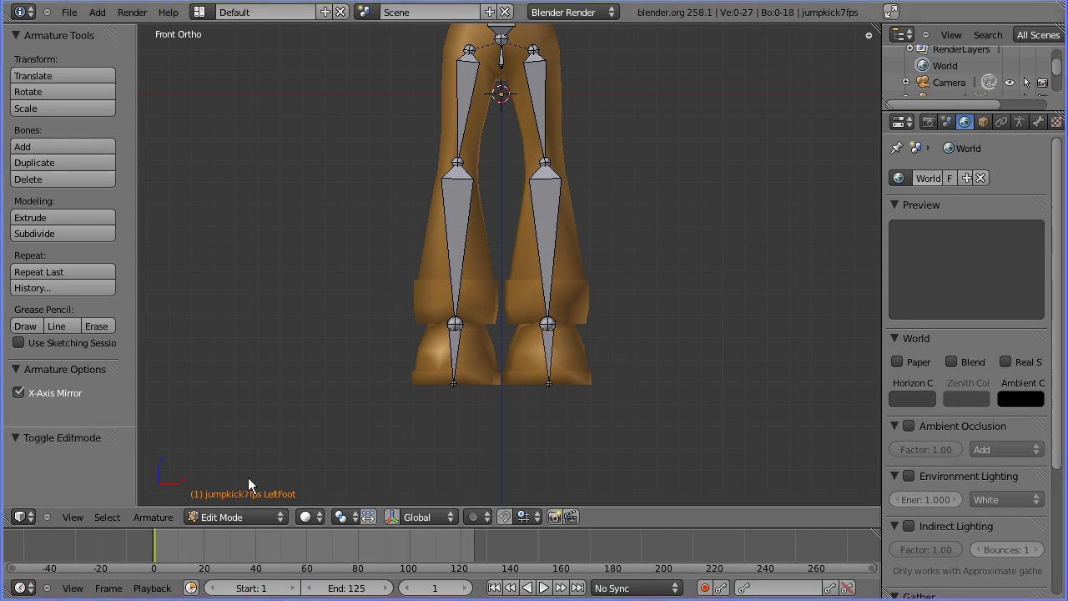
- Switch the armature to Pose Mode and parent the character mesh Plane.002 to it with automatic weights
{"action": "left_click", "coordinate": [256, 512]}
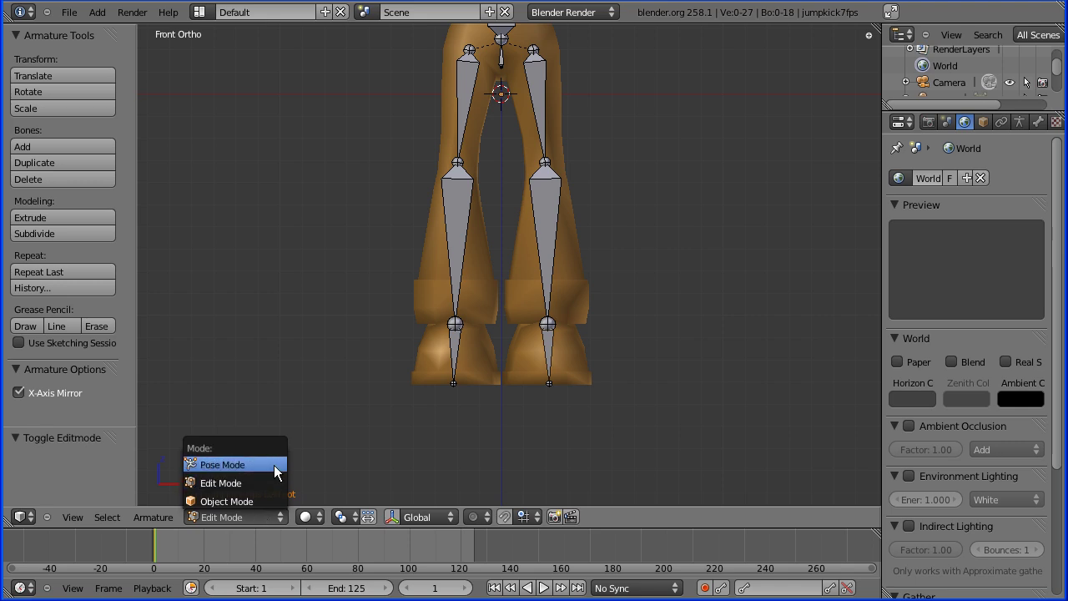
{"action": "left_click", "coordinate": [273, 464]}
{"action": "right_click", "coordinate": [453, 232]}
{"action": "right_click", "coordinate": [421, 314]}
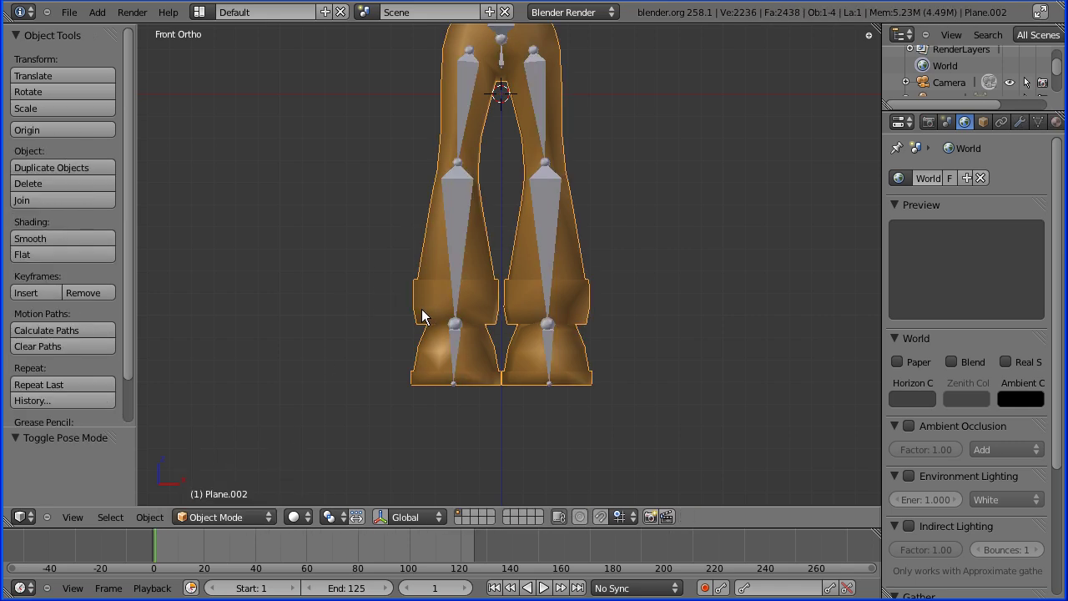
{"action": "right_click", "coordinate": [451, 221]}
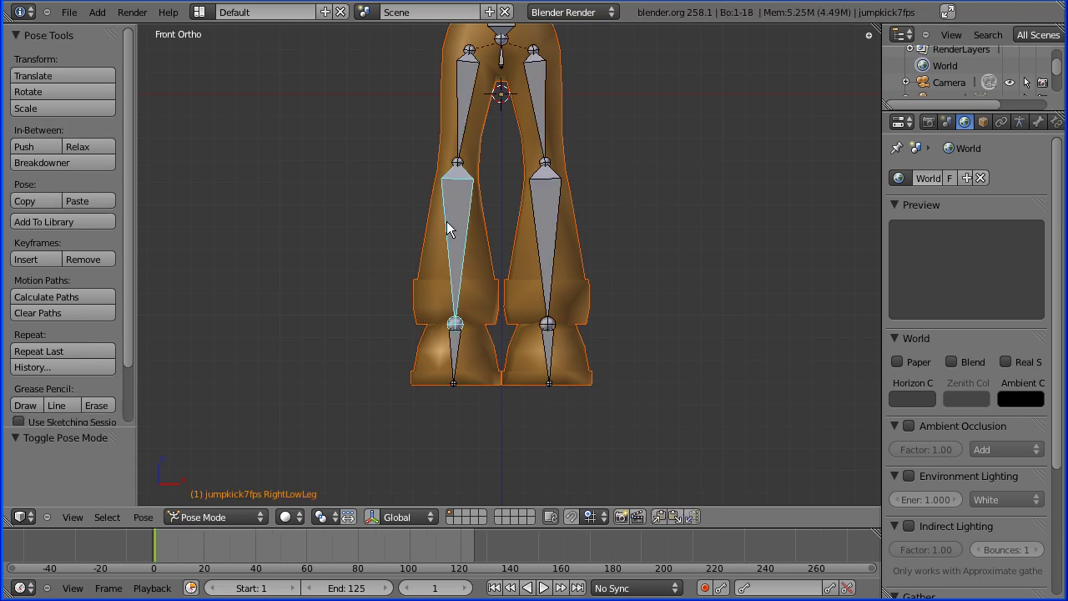
{"action": "key", "text": "ctrl+p"}
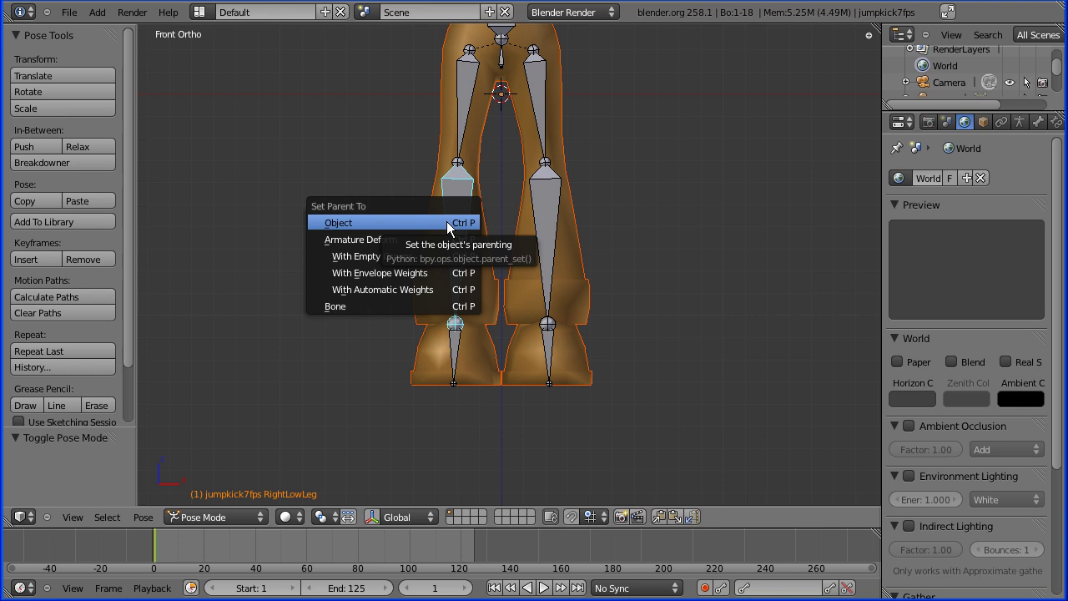
{"action": "left_click", "coordinate": [452, 290]}
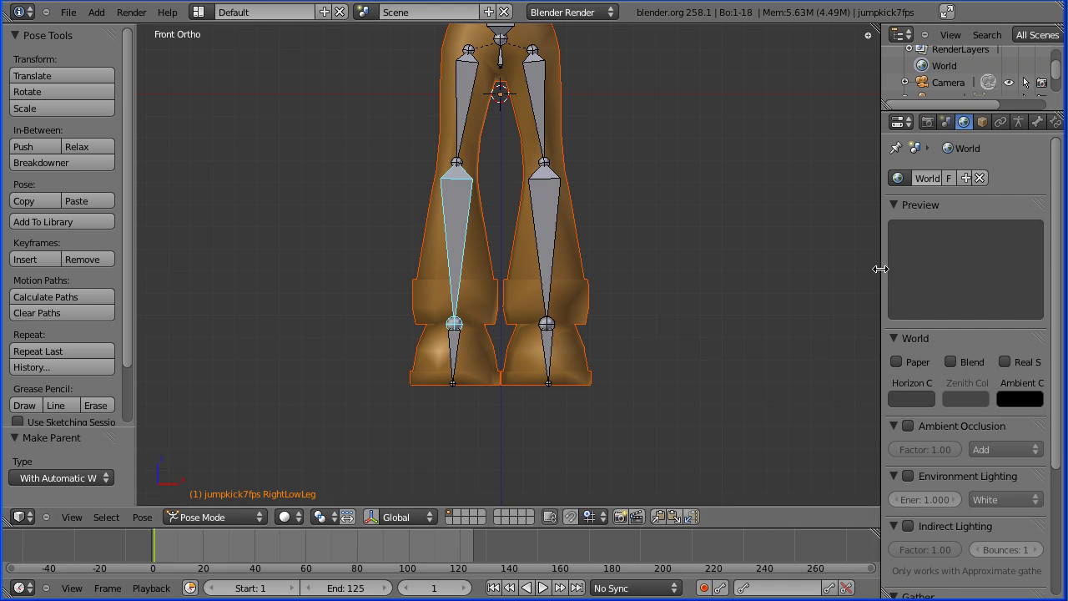
- Widen the properties area, change it to a DopeSheet action editor and assign the jumpkick7fps action to the armature
{"action": "left_click_drag", "start_coordinate": [880, 267], "coordinate": [560, 251]}
{"action": "left_click", "coordinate": [579, 122]}
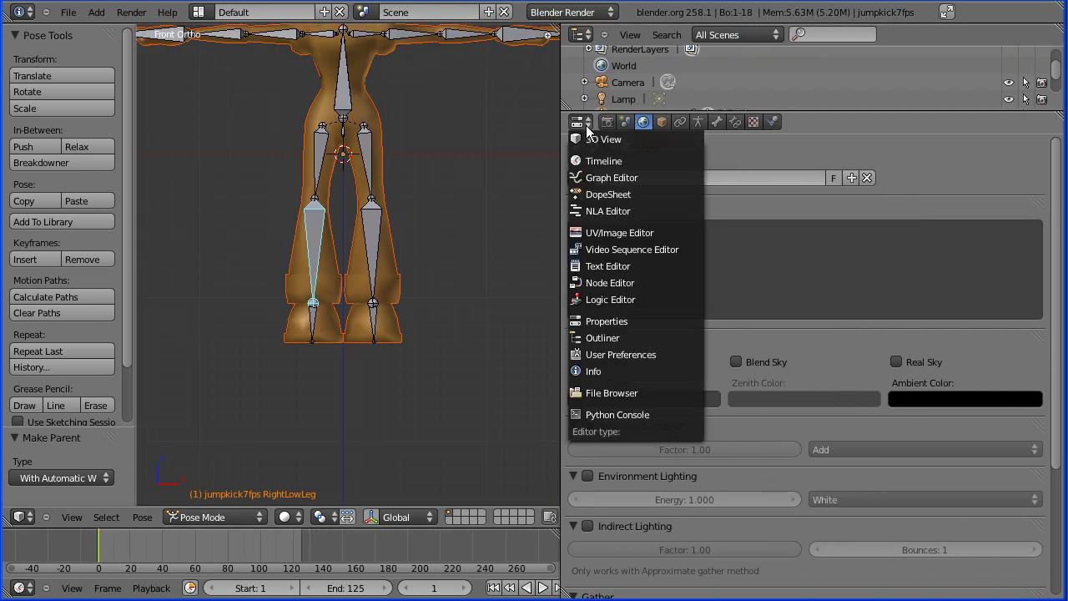
{"action": "left_click", "coordinate": [627, 195]}
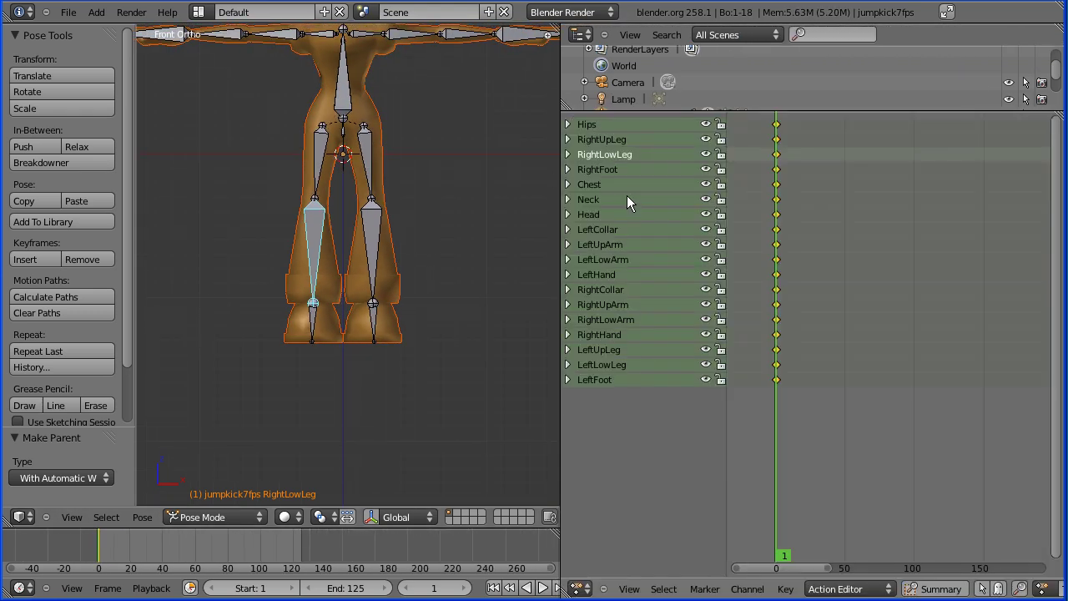
{"action": "left_click", "coordinate": [1042, 588]}
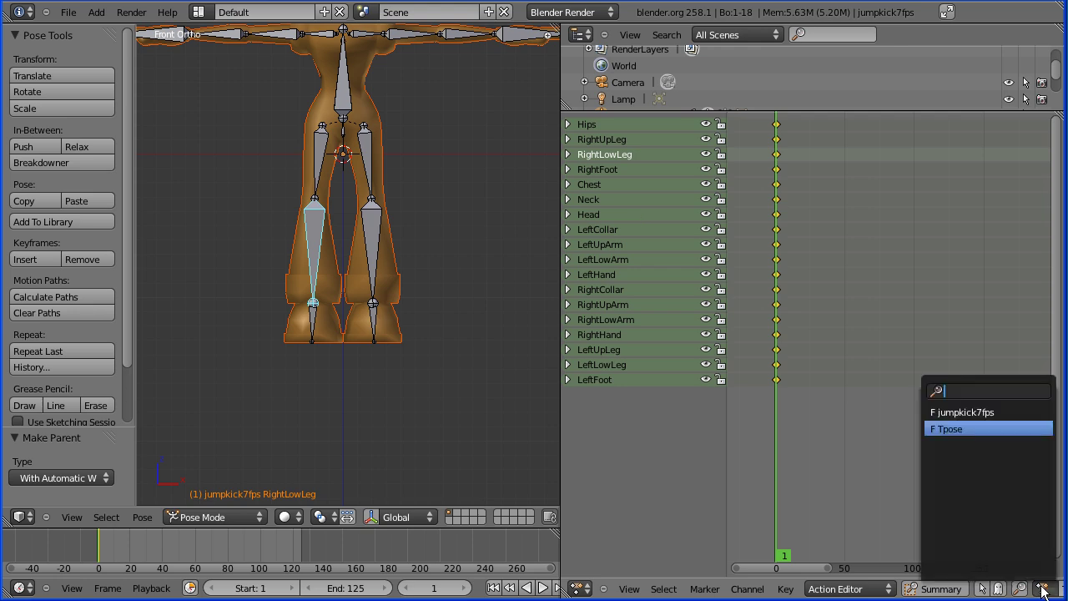
{"action": "left_click", "coordinate": [983, 411]}
- Play the jumpkick7fps animation on the skinned character, then stop playback
{"action": "scroll", "coordinate": [460, 318], "scroll_direction": "down", "scroll_amount": 6}
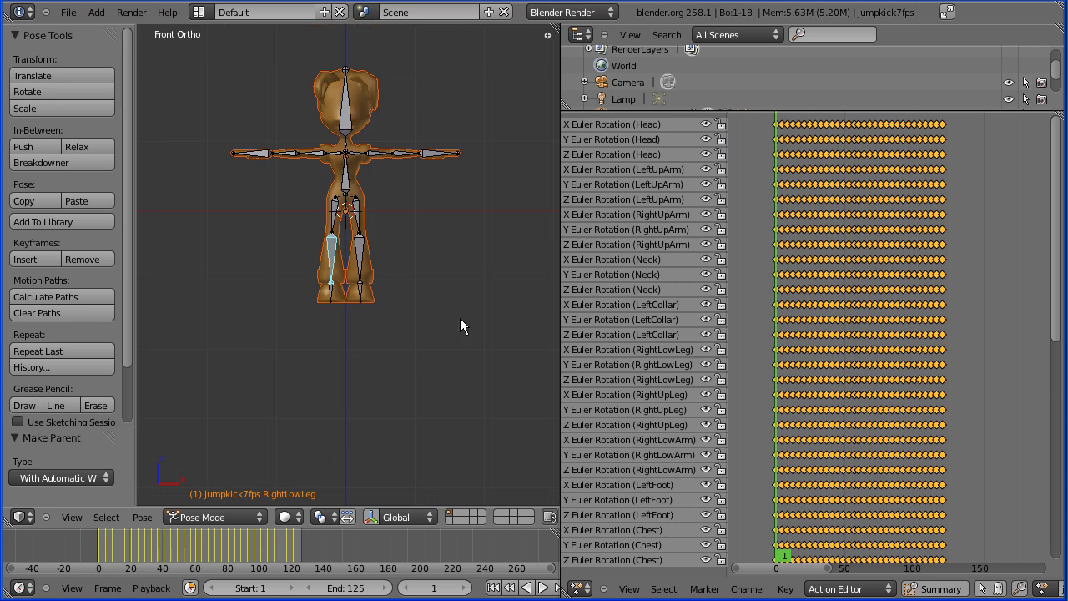
{"action": "left_click", "coordinate": [543, 587]}
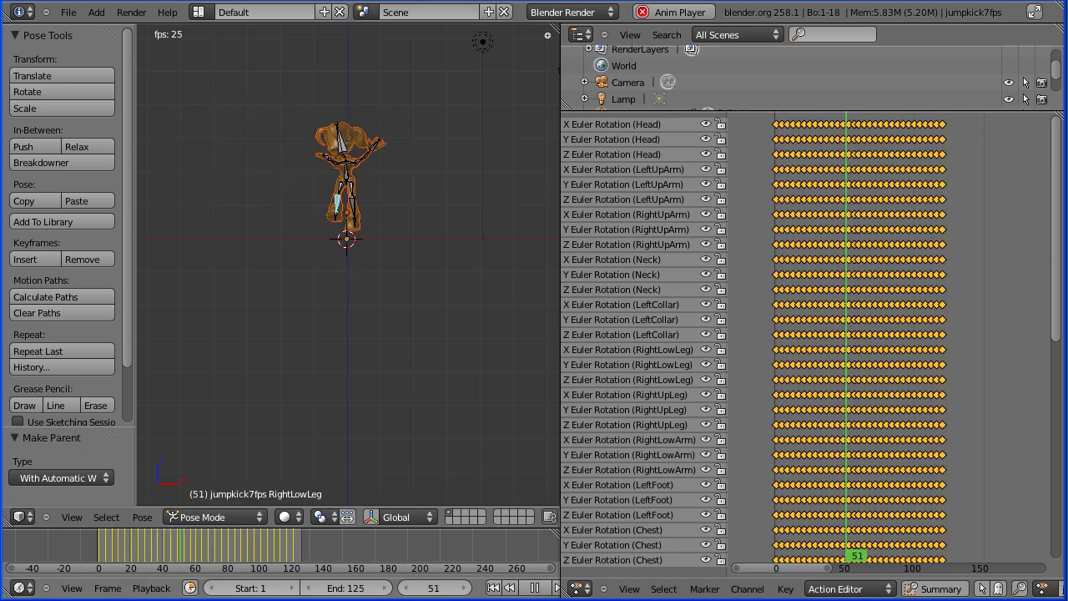
{"action": "left_click", "coordinate": [535, 587]}
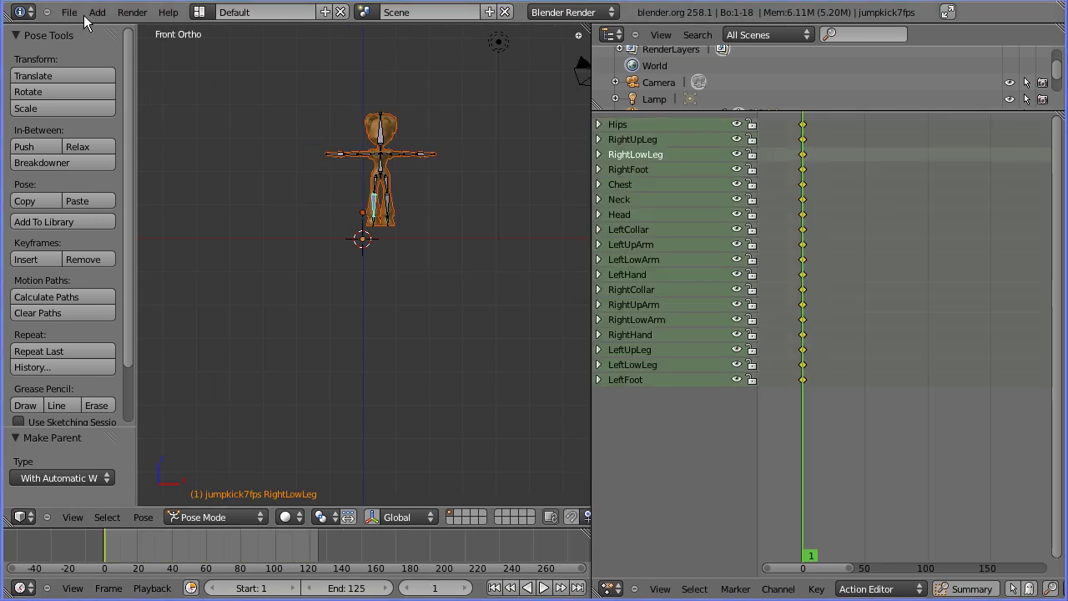
- Start a new scene and delete its default cube
{"action": "left_click", "coordinate": [77, 12]}
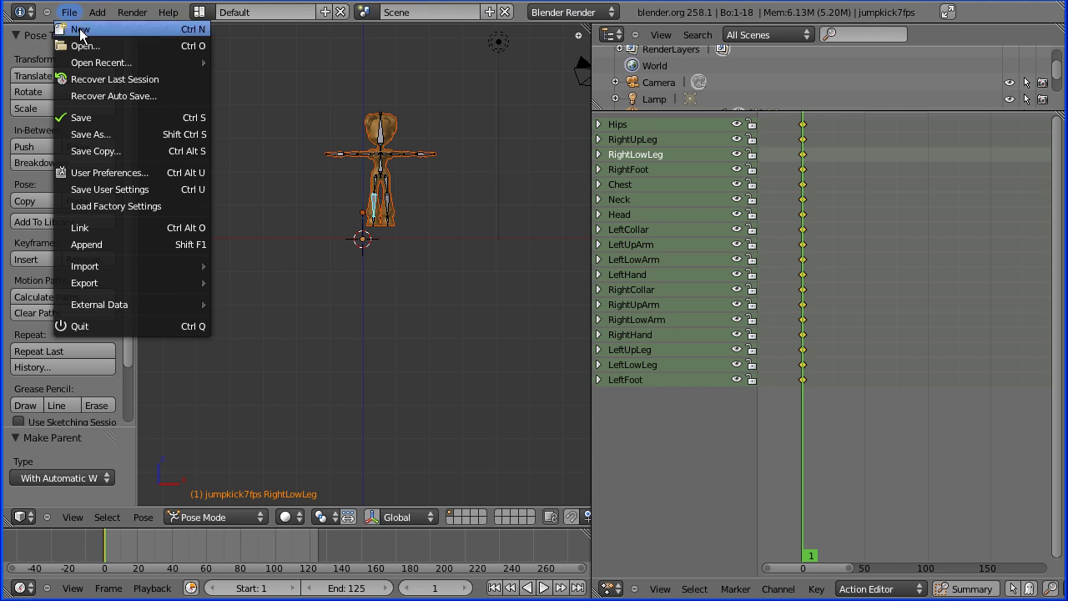
{"action": "left_click", "coordinate": [80, 30]}
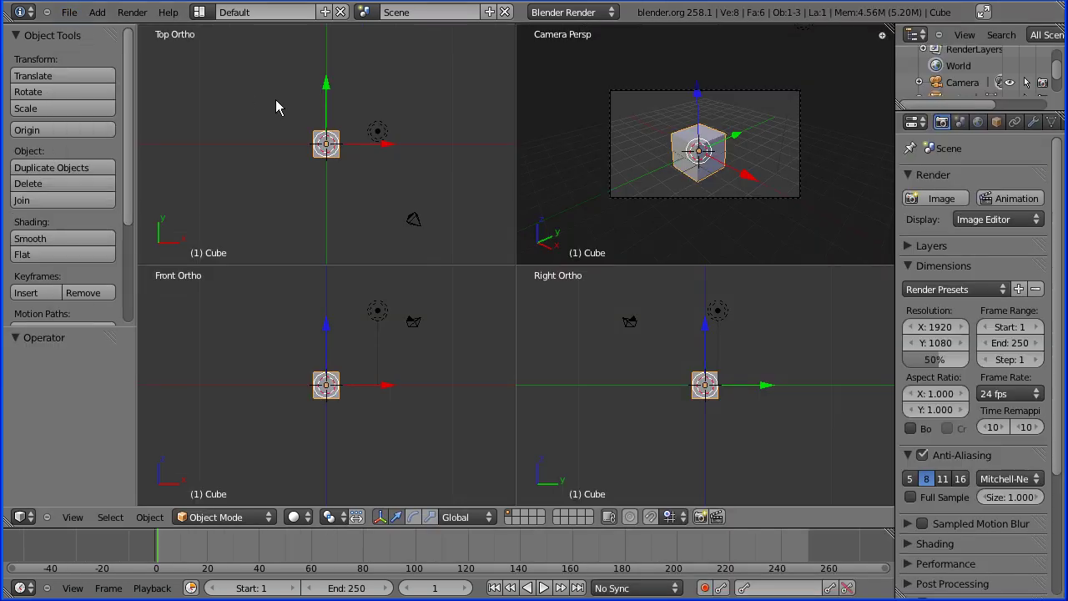
{"action": "key", "text": "x"}
{"action": "left_click", "coordinate": [243, 102]}
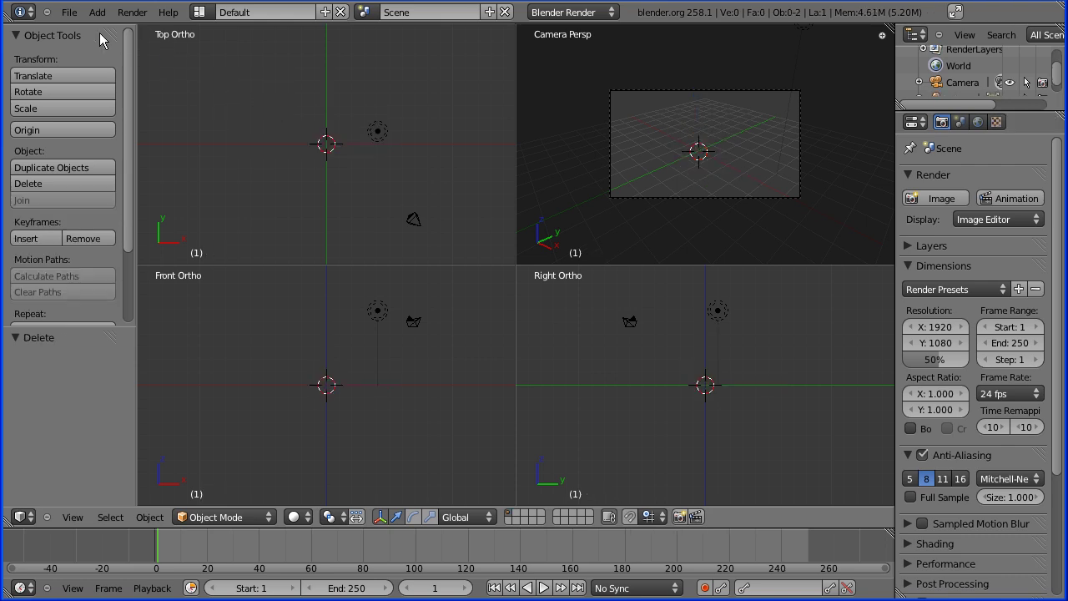
- Import the motion-capture file dance.bvh as an armature at scale 1.00, starting at frame 1
{"action": "left_click", "coordinate": [70, 12]}
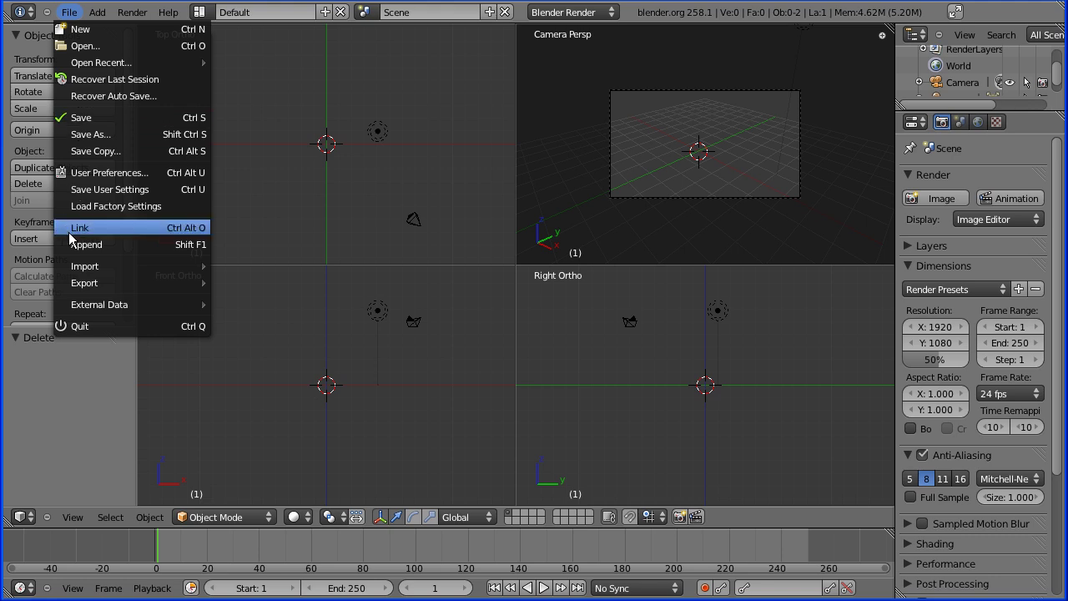
{"action": "mouse_move", "coordinate": [115, 274]}
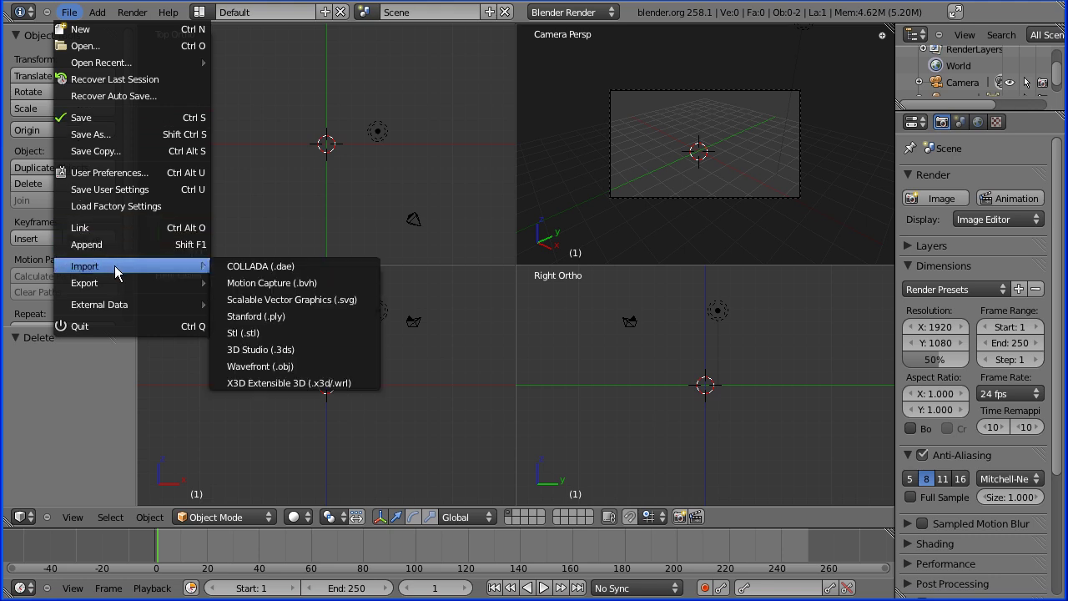
{"action": "left_click", "coordinate": [345, 283]}
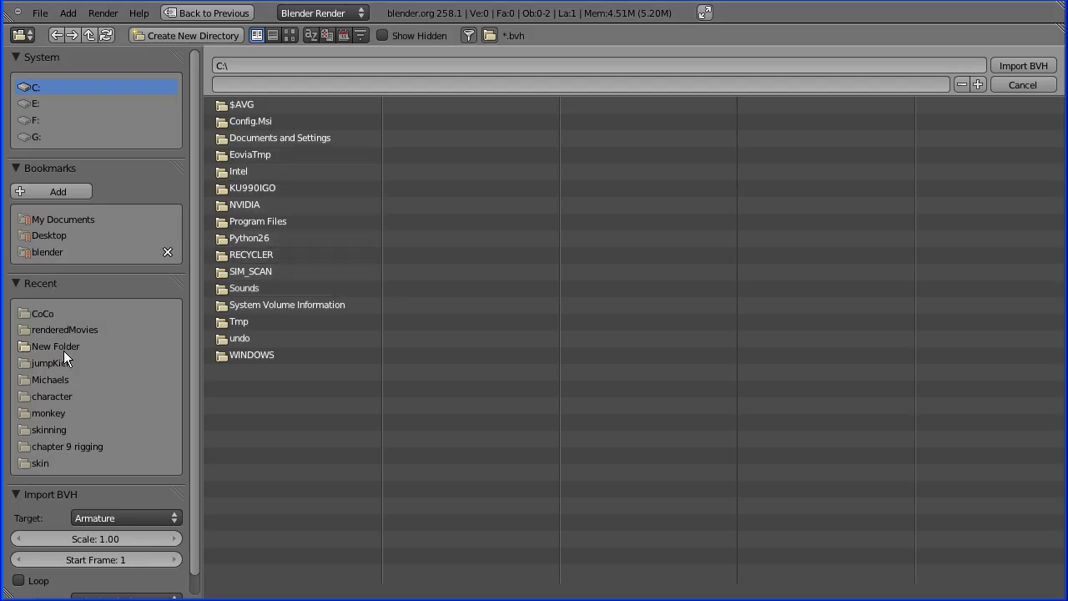
{"action": "left_click", "coordinate": [50, 380]}
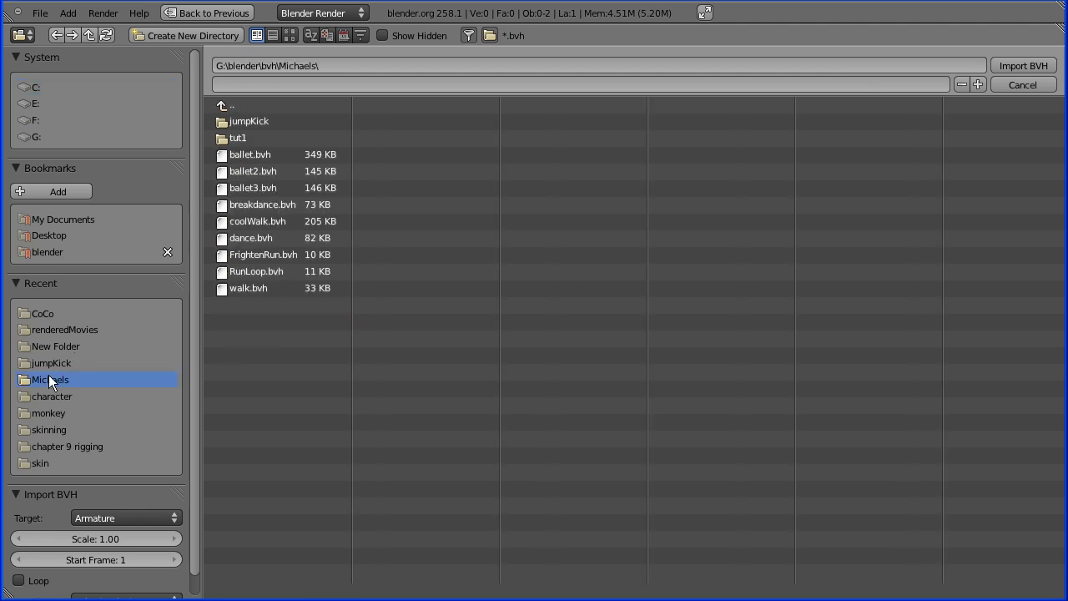
{"action": "left_click", "coordinate": [269, 238]}
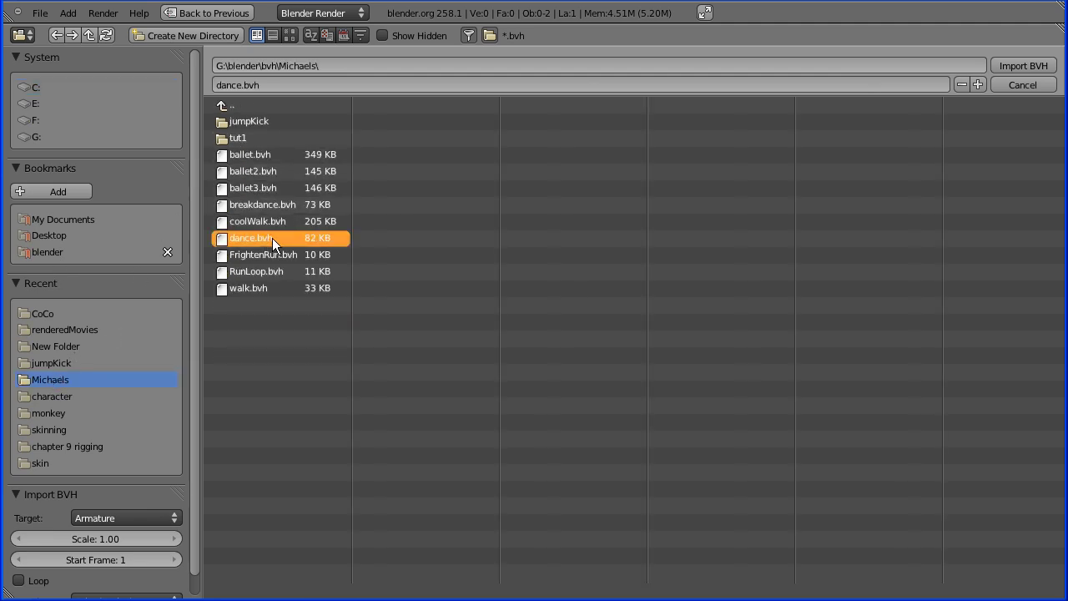
{"action": "left_click", "coordinate": [1018, 66]}
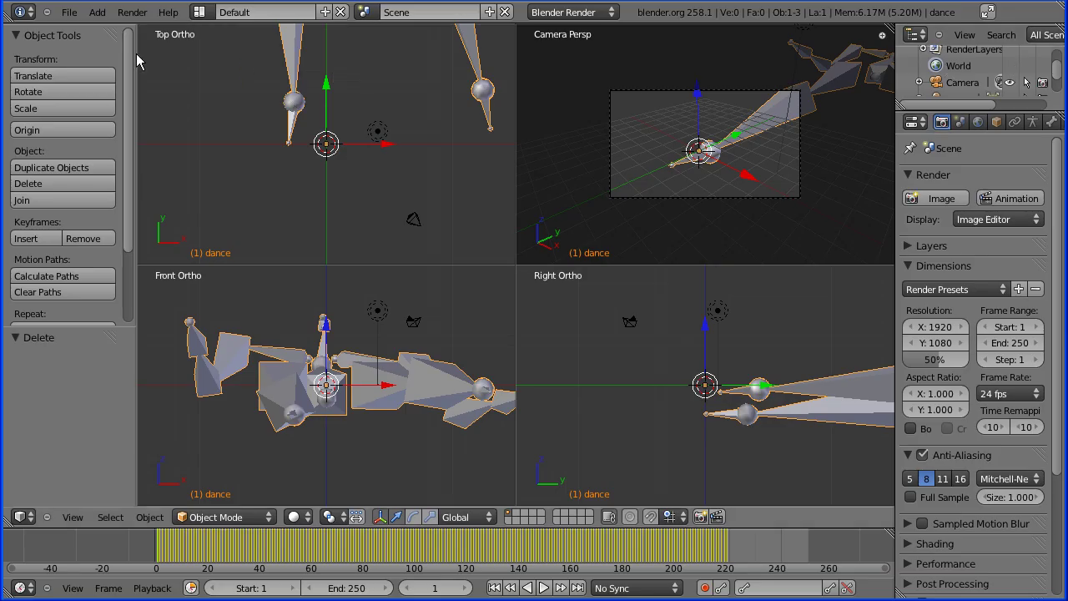
- Save the scene as dance.blend in the same folder as the imported dance.bvh file
{"action": "left_click", "coordinate": [64, 14]}
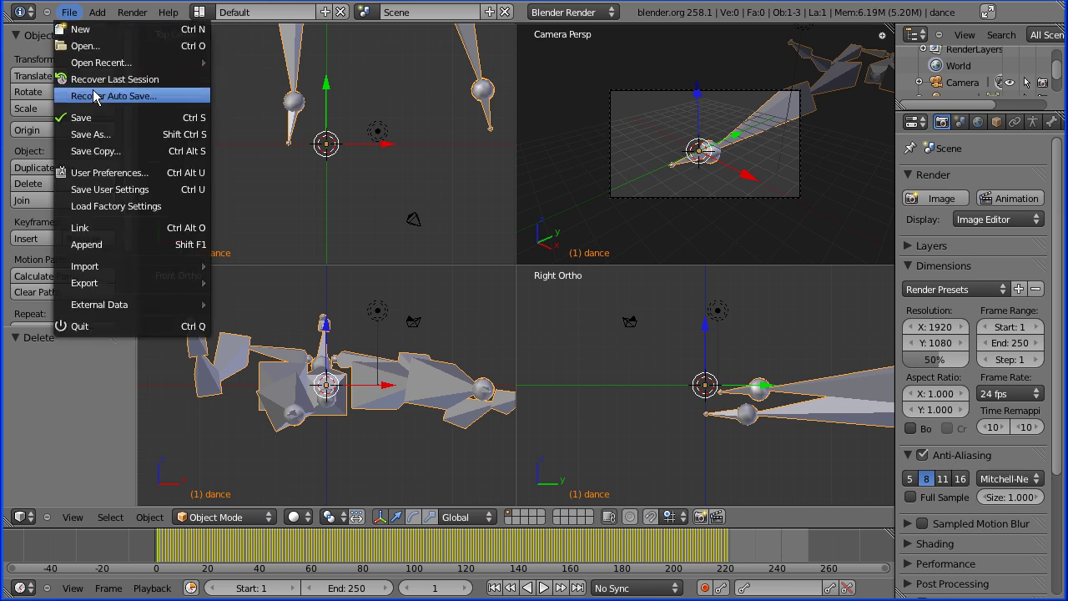
{"action": "left_click", "coordinate": [101, 133]}
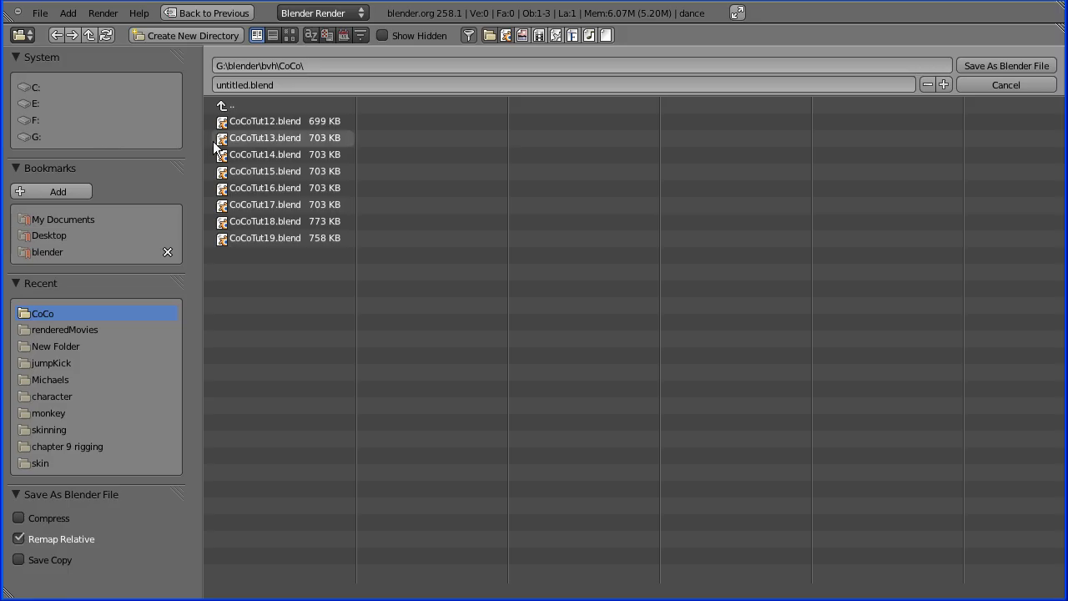
{"action": "left_click", "coordinate": [47, 379]}
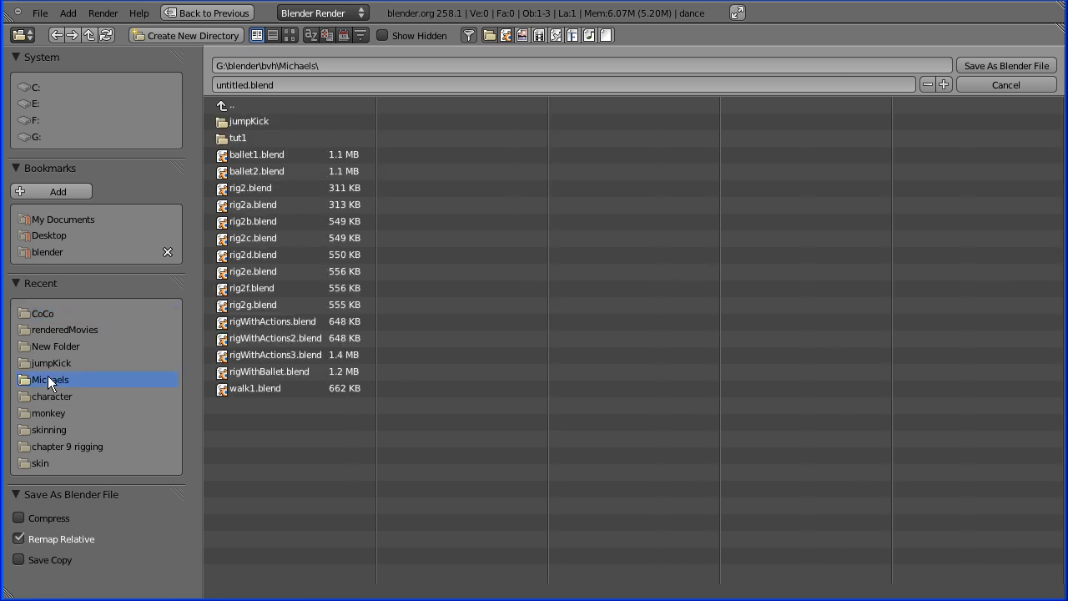
{"action": "left_click", "coordinate": [240, 84]}
{"action": "left_click_drag", "start_coordinate": [247, 85], "coordinate": [193, 84]}
{"action": "type", "text": "danc"}
{"action": "left_click", "coordinate": [993, 65]}
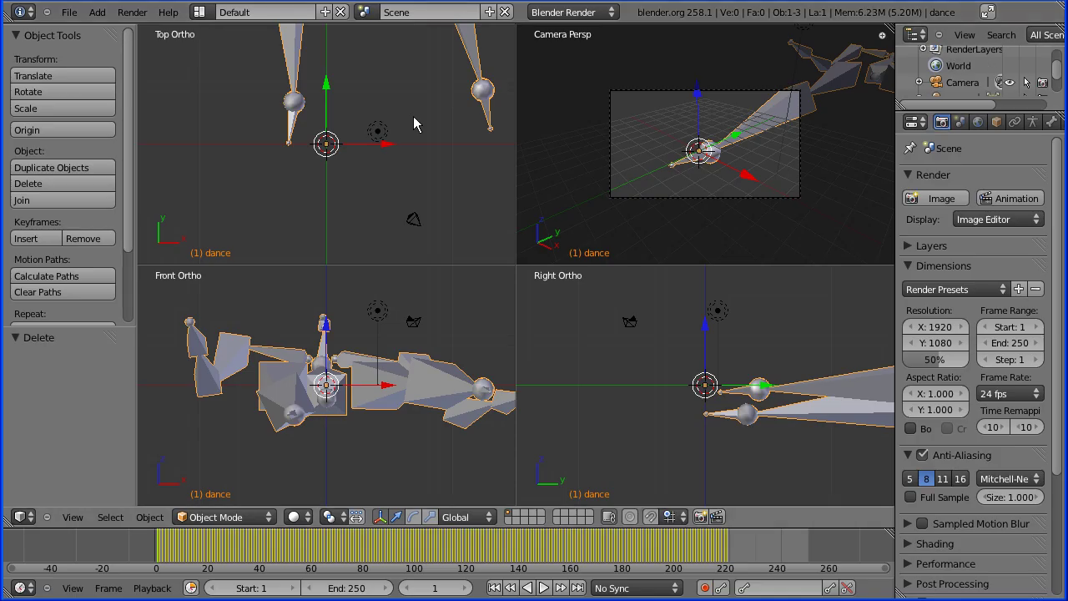
- Reopen the recent character file CoCoTut19.blend
{"action": "left_click", "coordinate": [69, 11]}
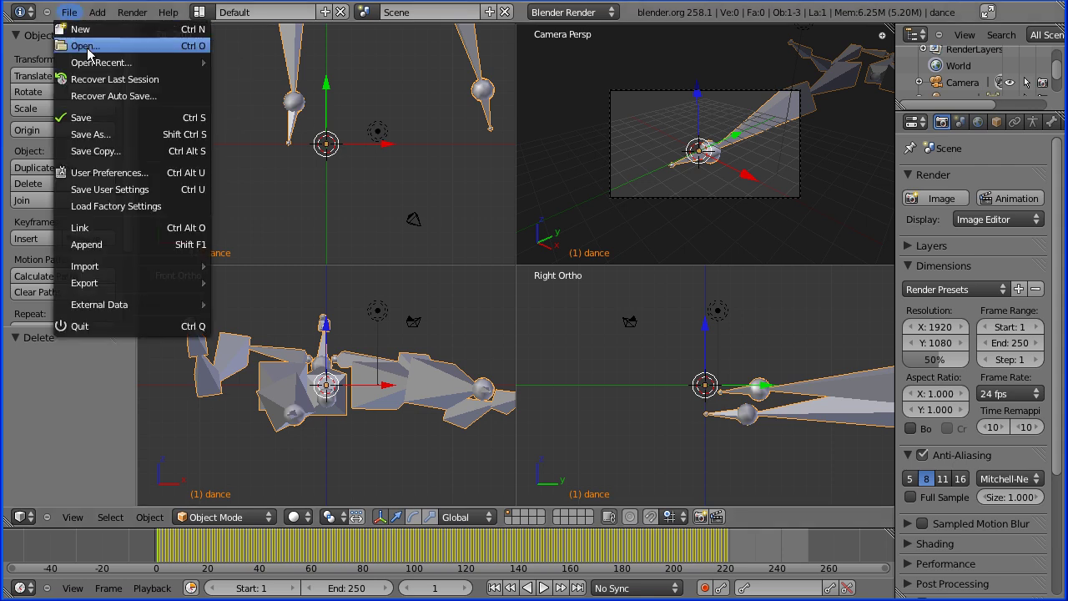
{"action": "mouse_move", "coordinate": [97, 64]}
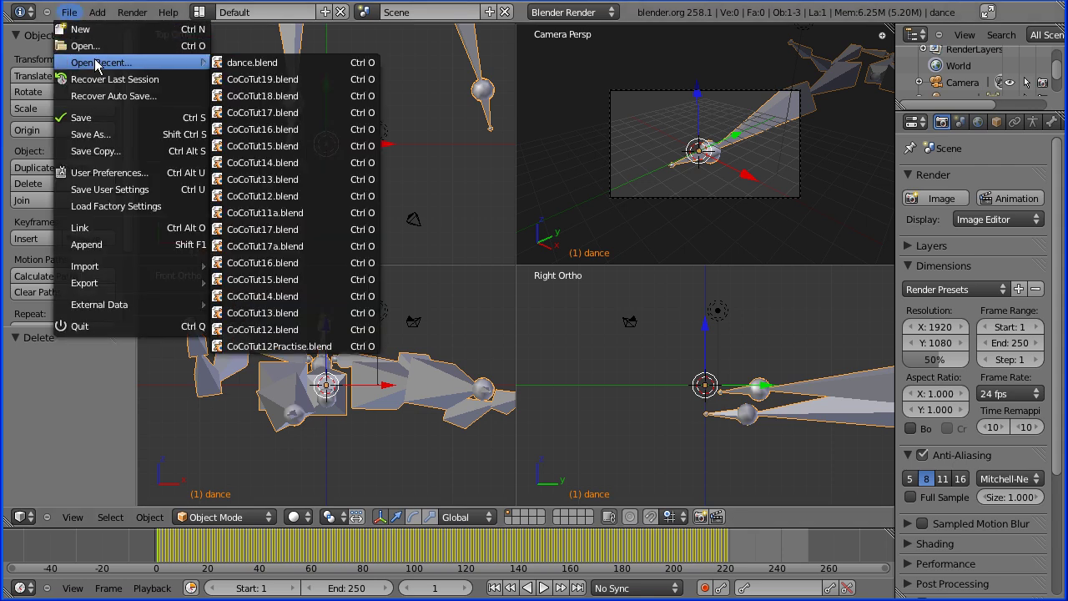
{"action": "left_click", "coordinate": [271, 81]}
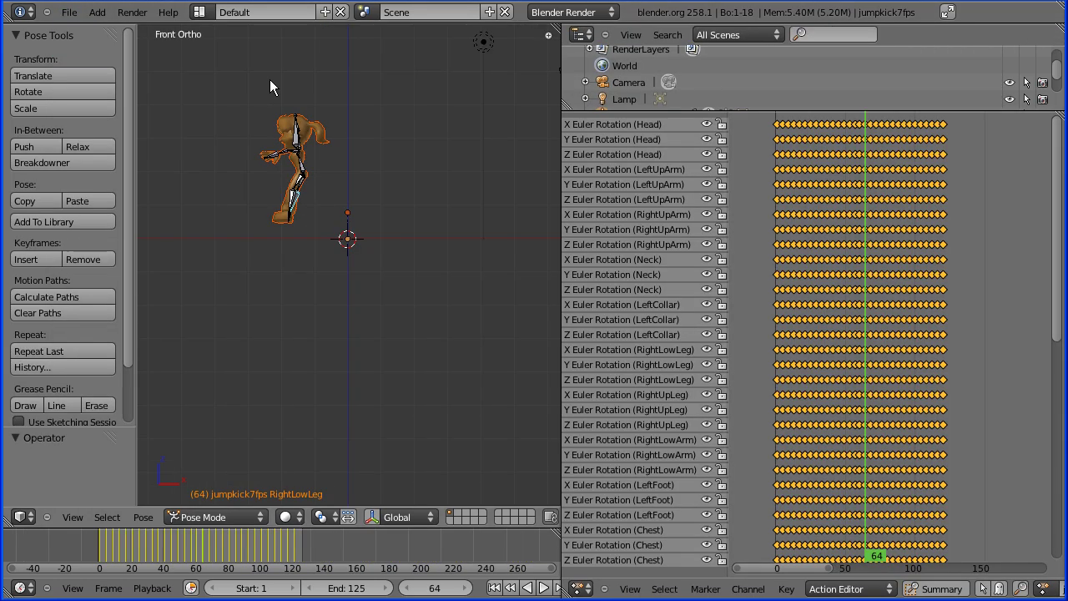
- Append the dance action from dance.blend into the character file
{"action": "left_click", "coordinate": [77, 14]}
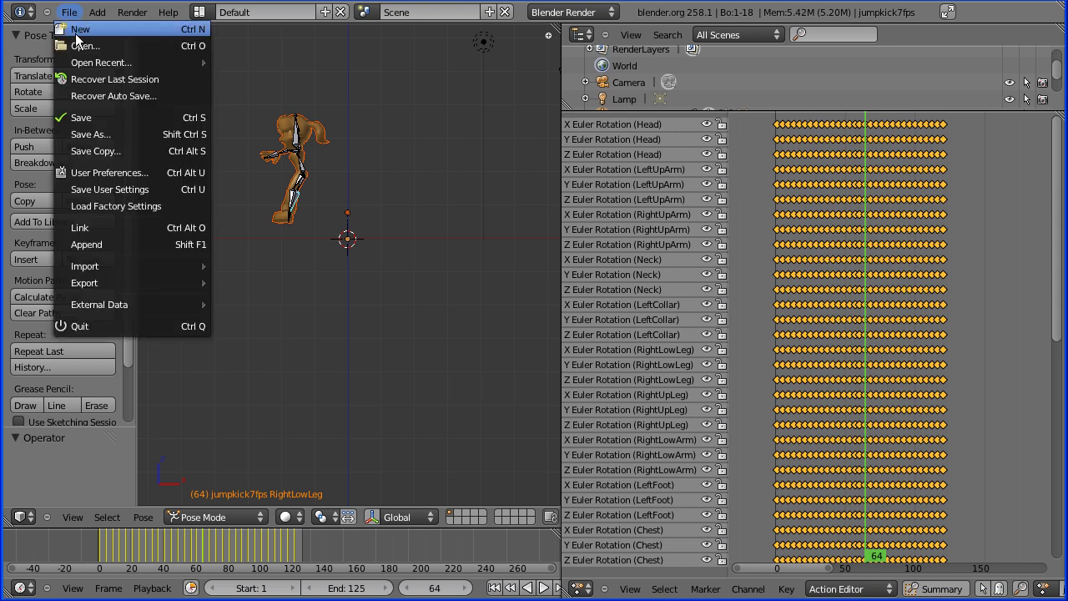
{"action": "left_click", "coordinate": [109, 242]}
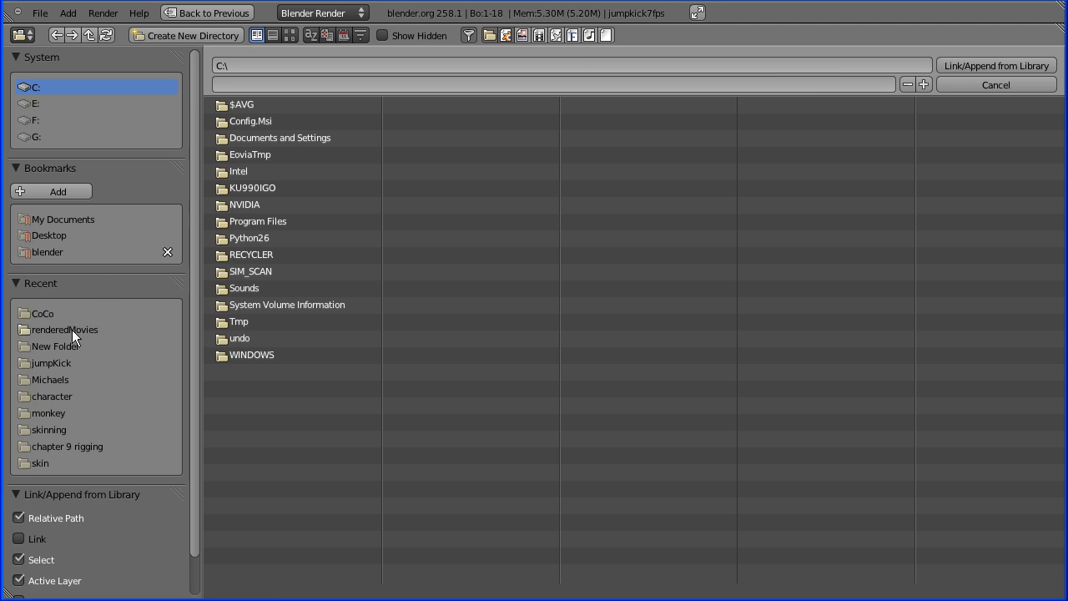
{"action": "left_click", "coordinate": [60, 377]}
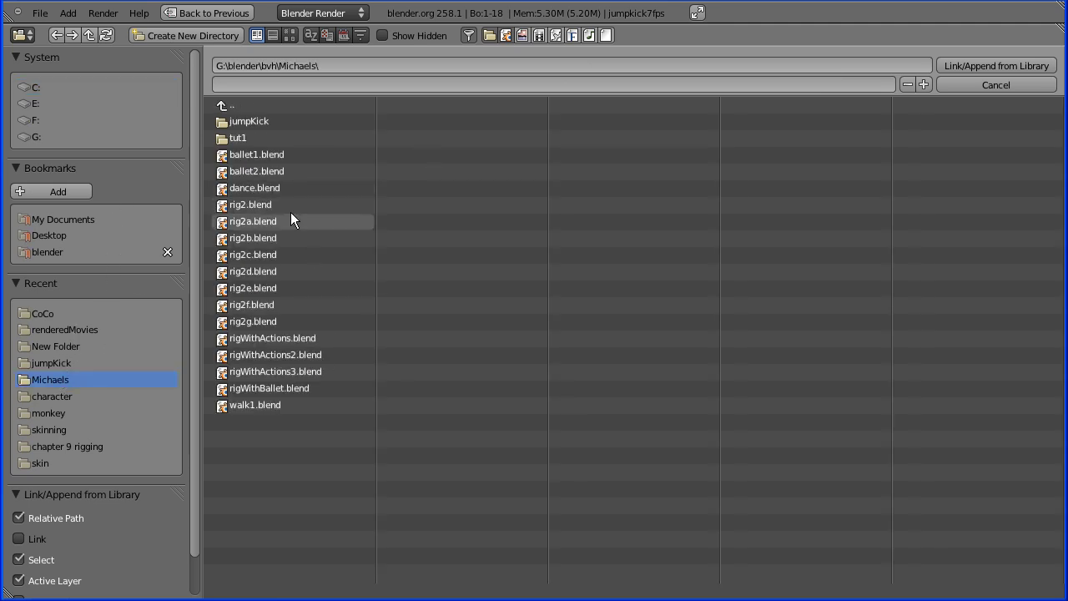
{"action": "double_click", "coordinate": [255, 188]}
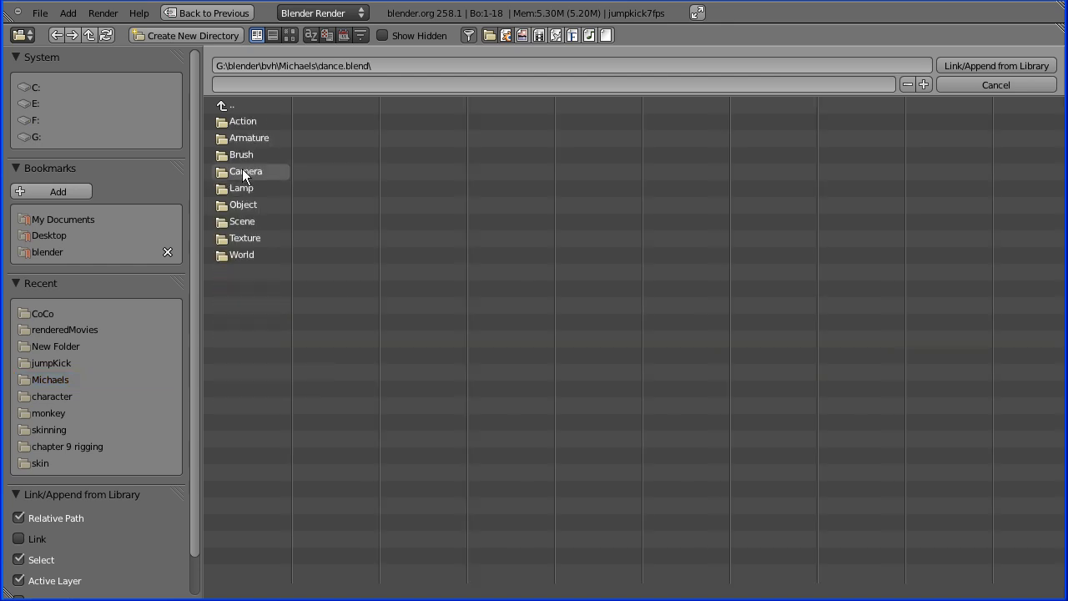
{"action": "double_click", "coordinate": [238, 121]}
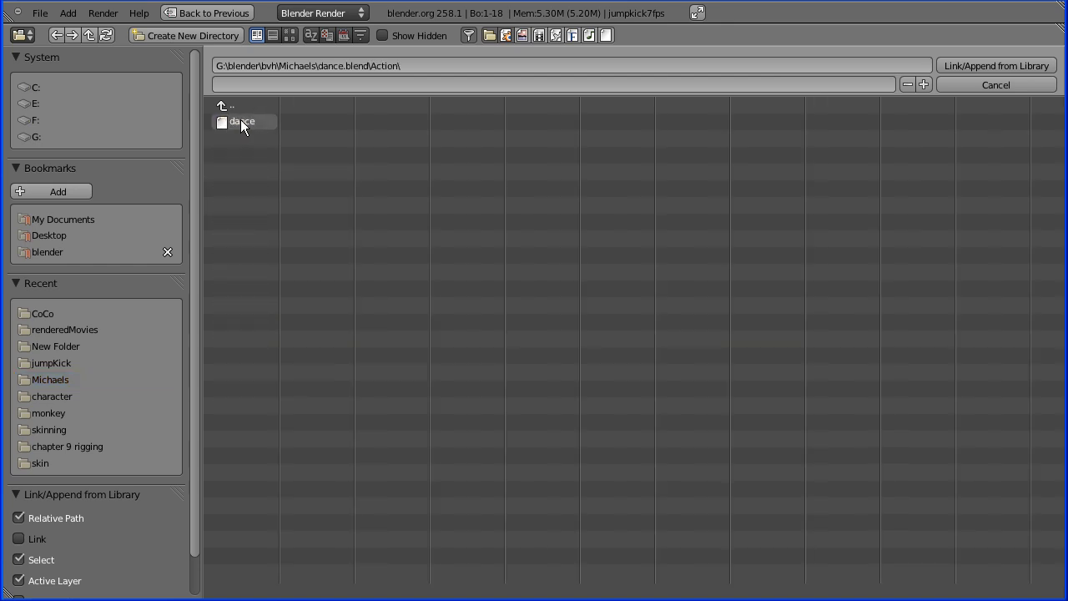
{"action": "left_click", "coordinate": [240, 124]}
{"action": "left_click", "coordinate": [996, 66]}
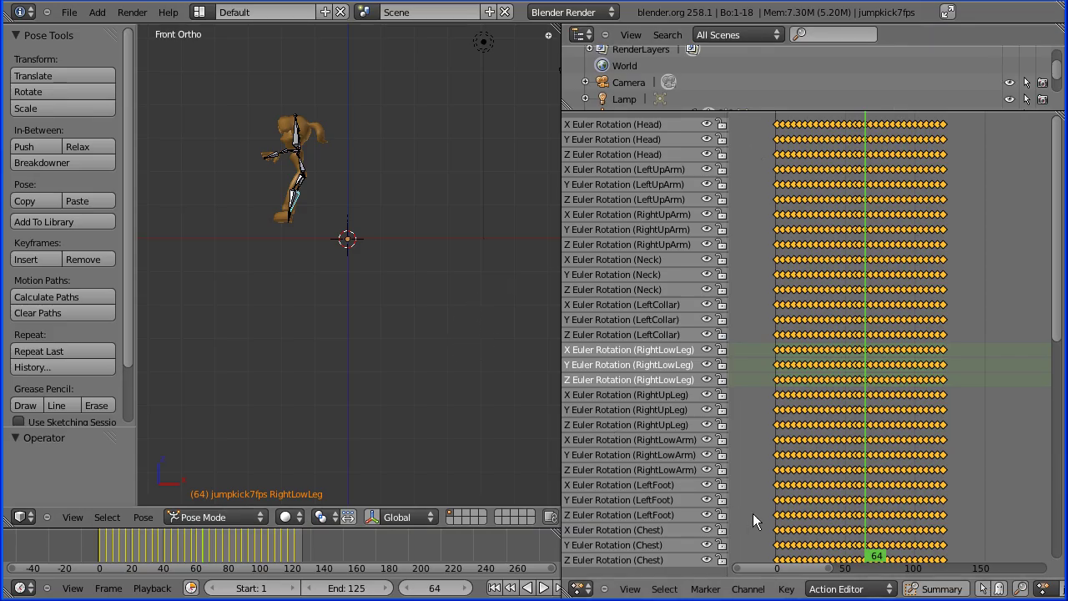
- Assign the appended dance action to the jumpkick7fps armature and give the action a fake user
{"action": "left_click_drag", "start_coordinate": [560, 412], "coordinate": [465, 432]}
{"action": "left_click", "coordinate": [929, 589]}
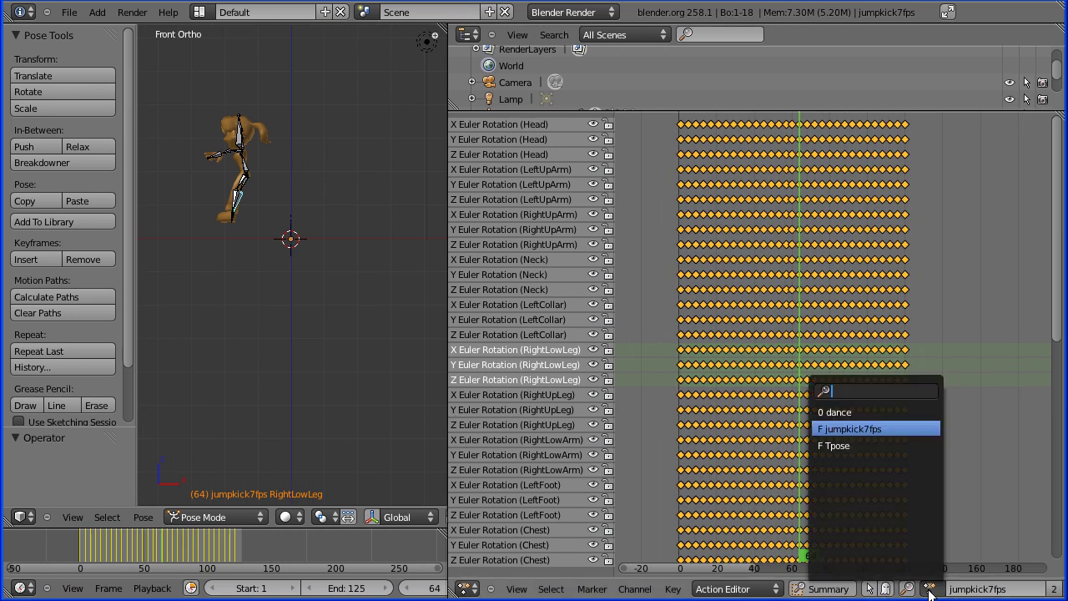
{"action": "left_click", "coordinate": [843, 412]}
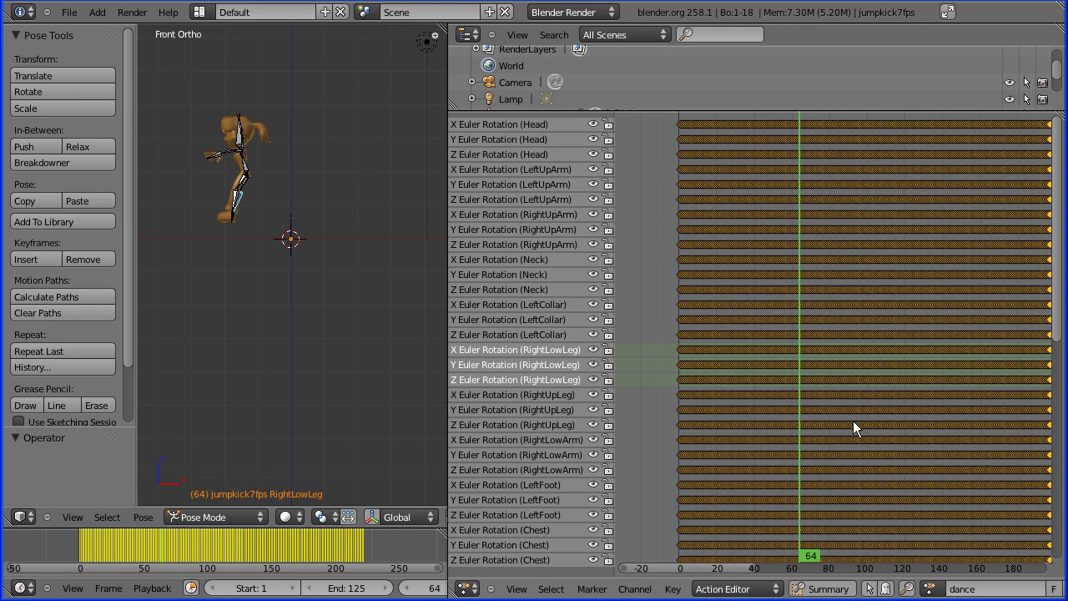
{"action": "left_click", "coordinate": [1054, 589]}
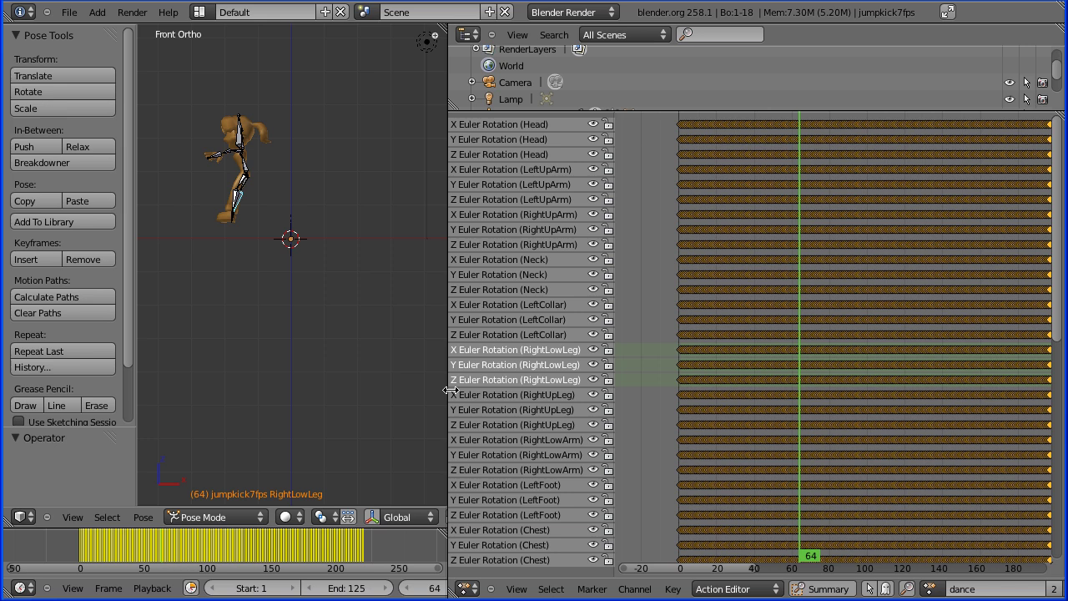
- Enlarge the 3D view and play the dance animation on the character from the first frame
{"action": "left_click_drag", "start_coordinate": [448, 392], "coordinate": [634, 409]}
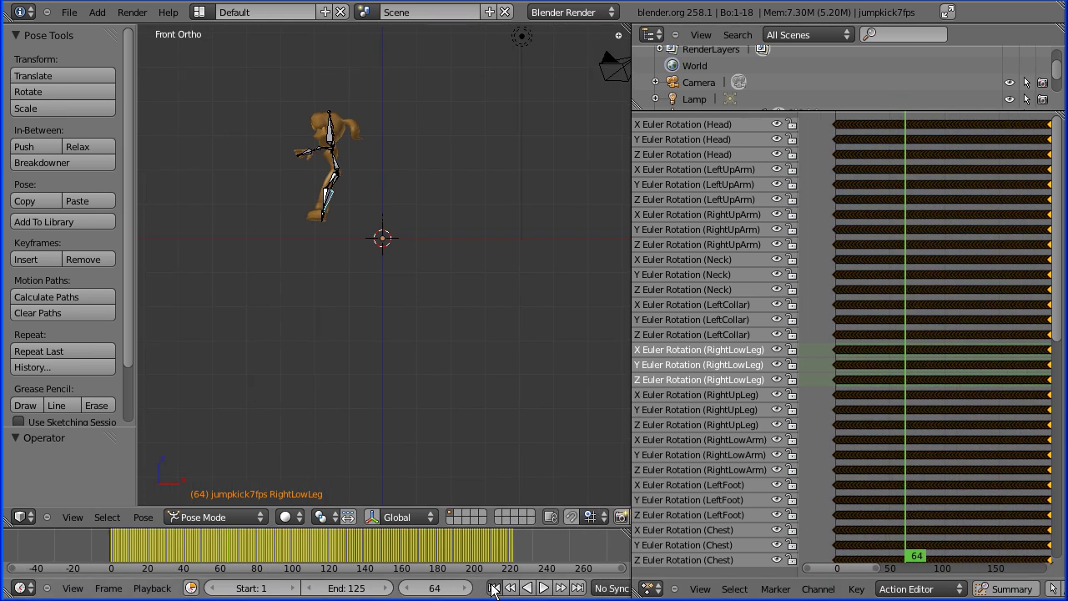
{"action": "left_click", "coordinate": [494, 587]}
{"action": "left_click", "coordinate": [544, 588]}
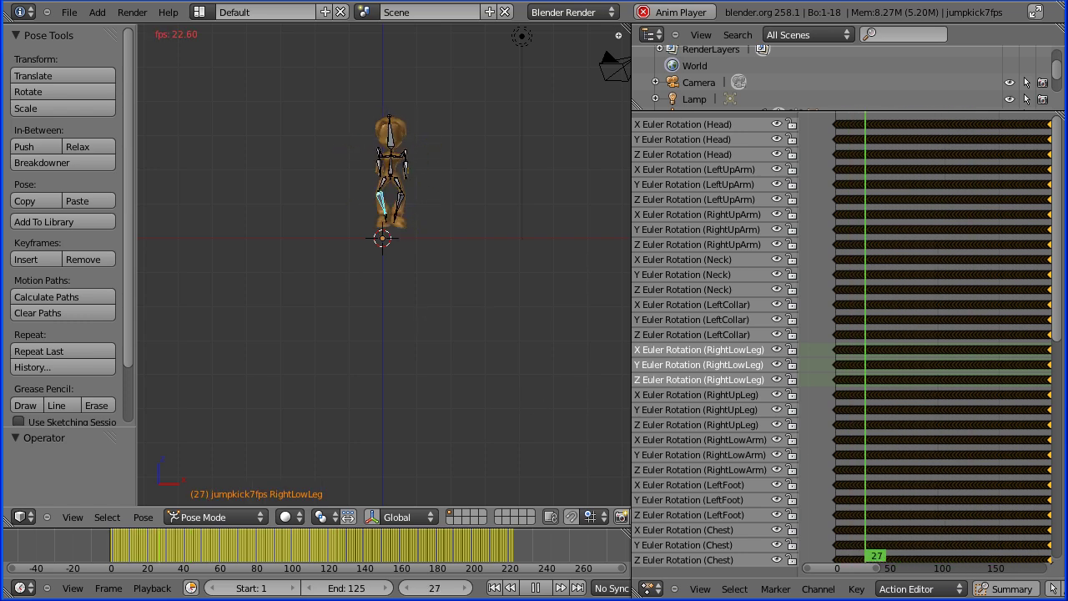
{"action": "key", "text": "Escape"}
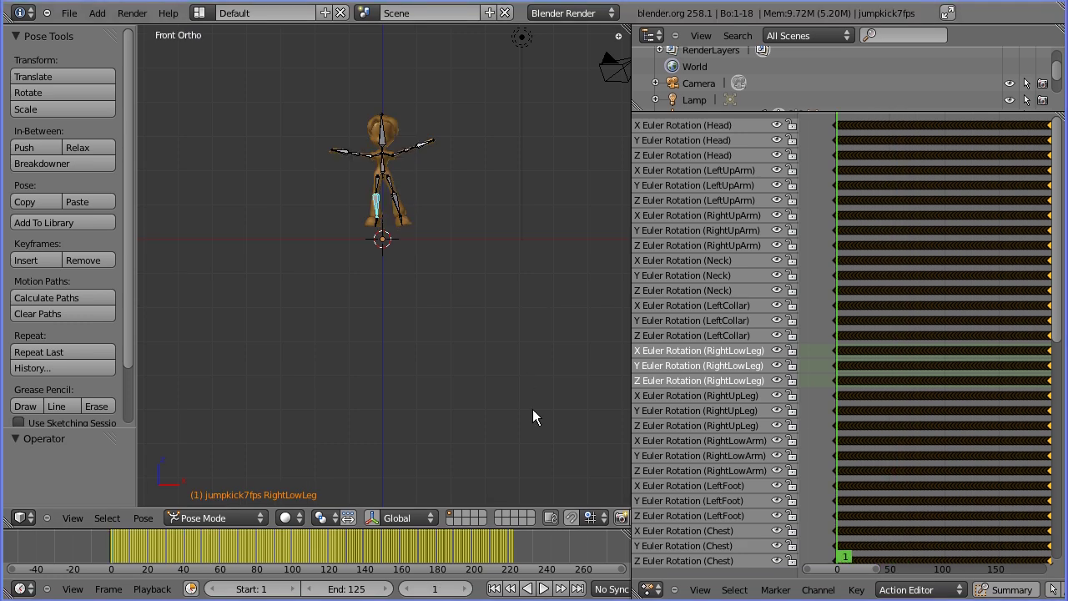
{"action": "left_click", "coordinate": [544, 589]}
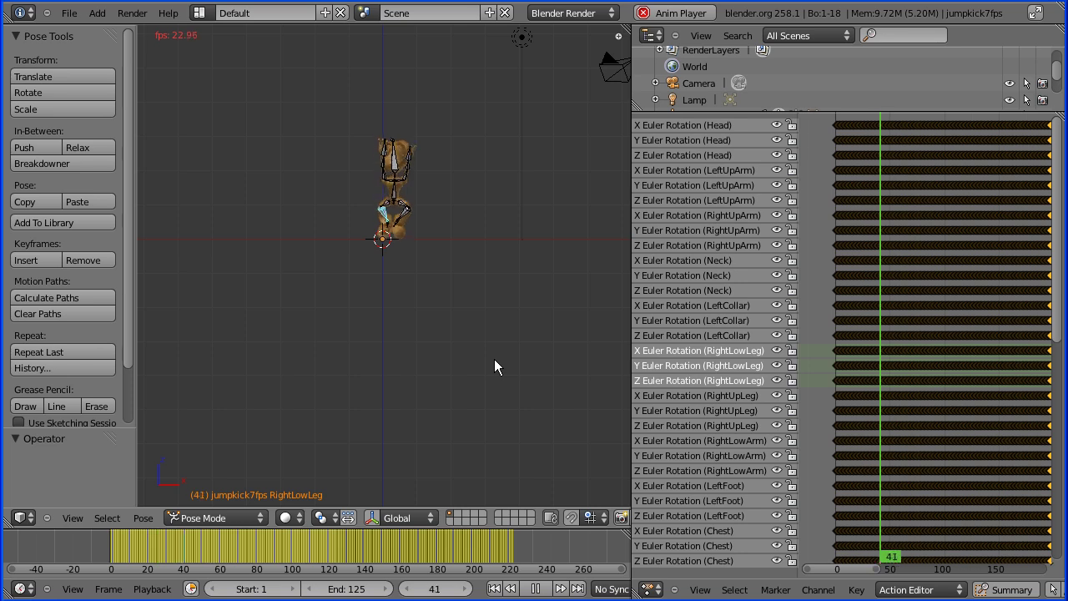